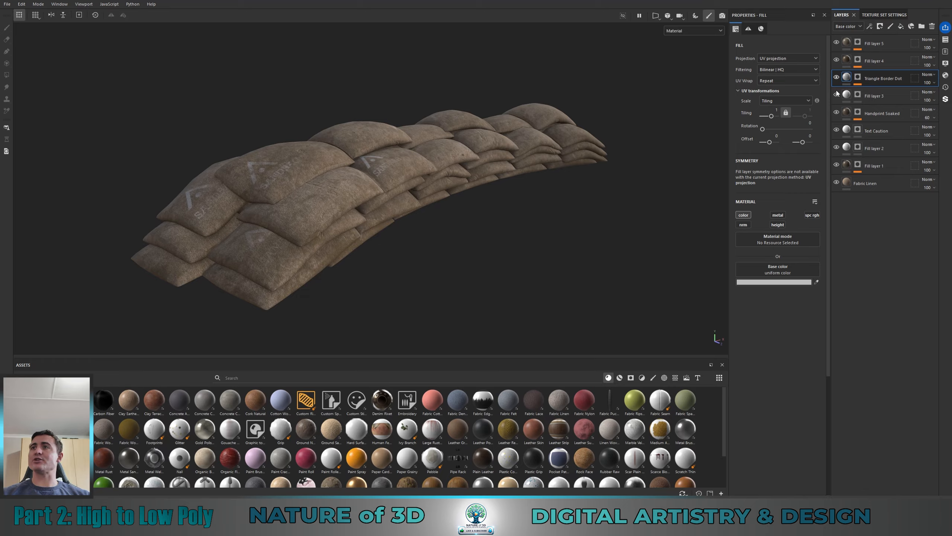
Step: Open the project configuration and set the normal map format to OpenGL
left_click_drag(489, 205, 493, 236, "alt")
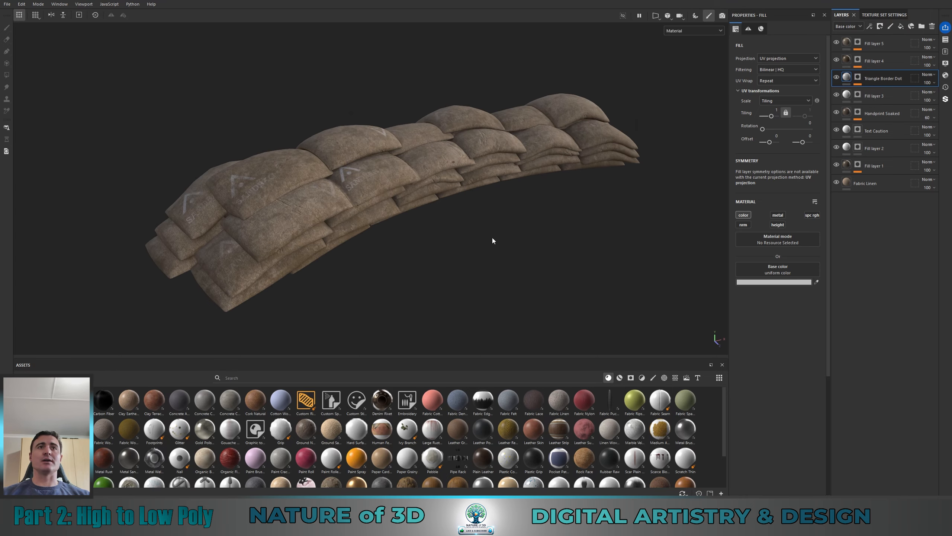
left_click(21, 5)
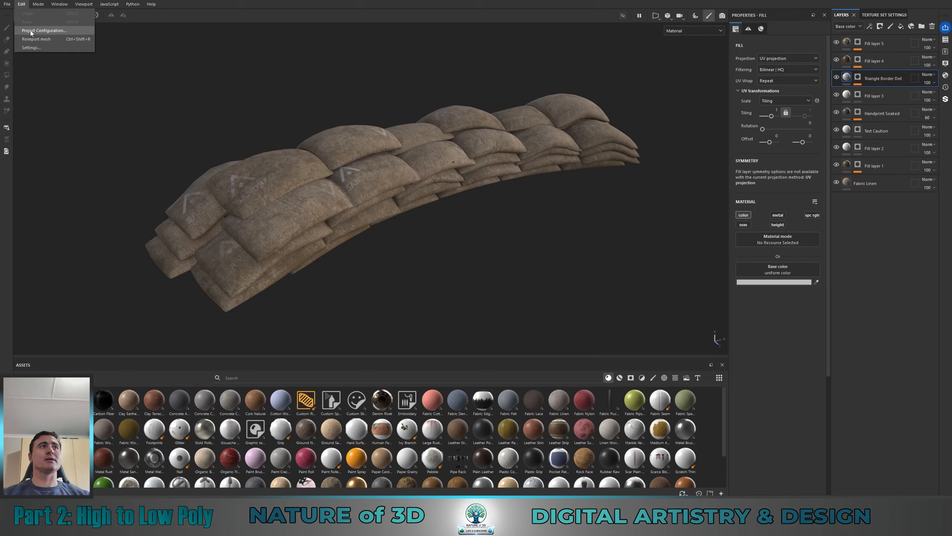
left_click(50, 31)
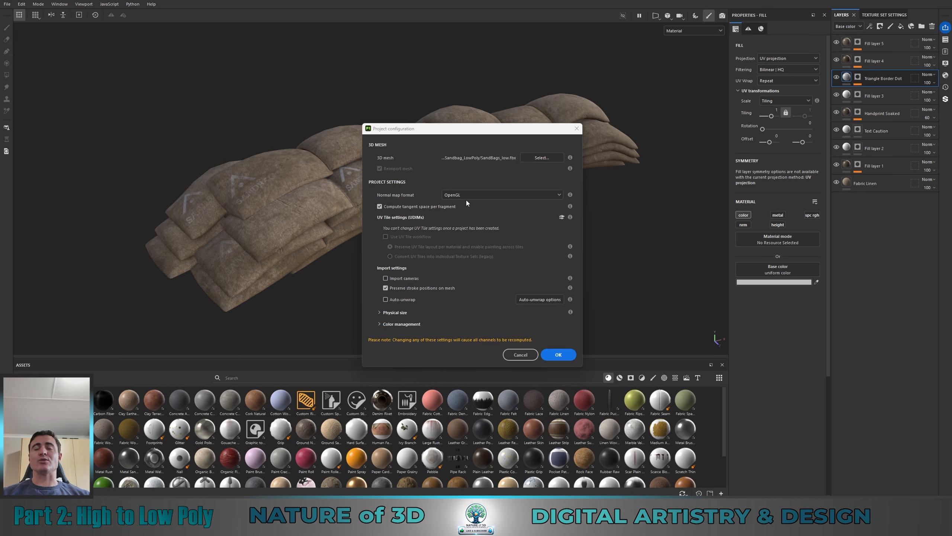
left_click(559, 195)
left_click(454, 205)
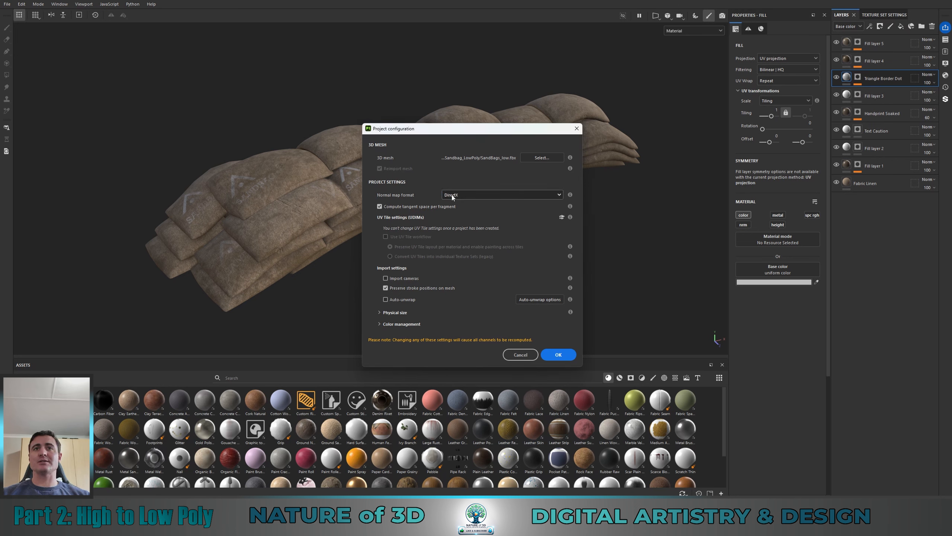
left_click(559, 194)
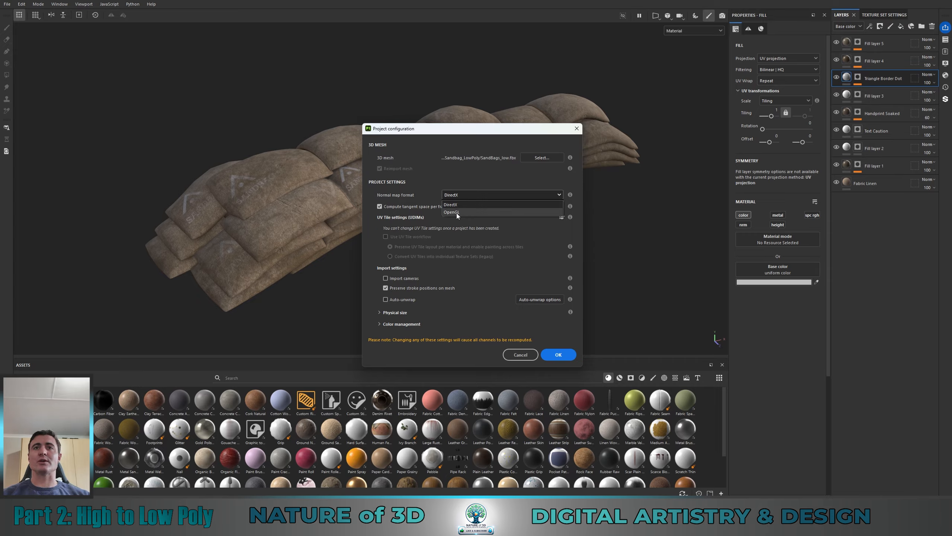
left_click(456, 213)
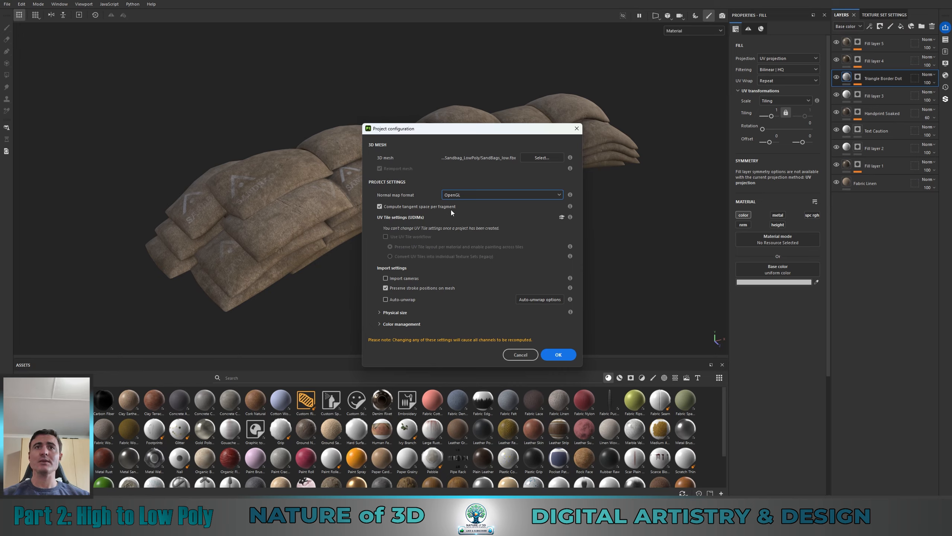
Step: Disable preserving stroke positions, enable switching fill layer scaling to physical size when assigning materials, and apply the project configuration
left_click(386, 288)
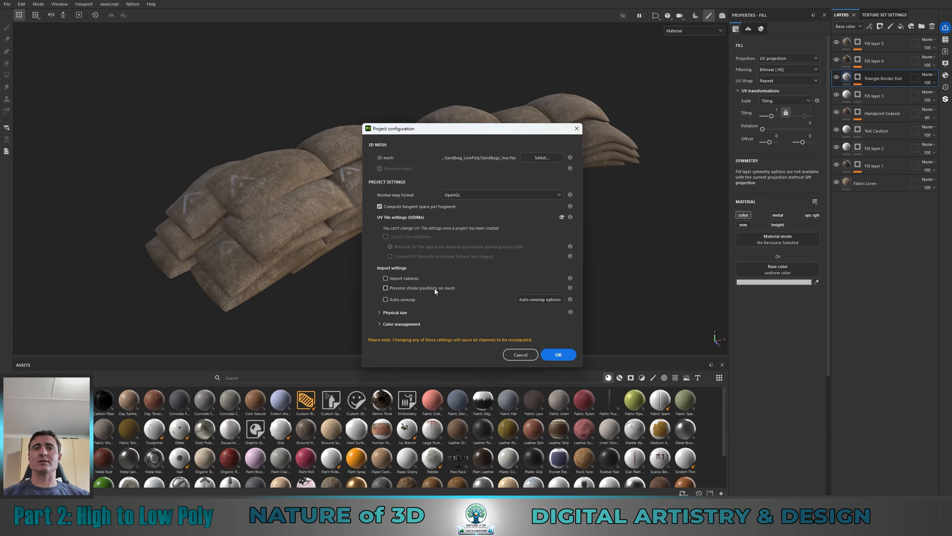
left_click(380, 312)
scroll(412, 317, "down", 2)
left_click(385, 312)
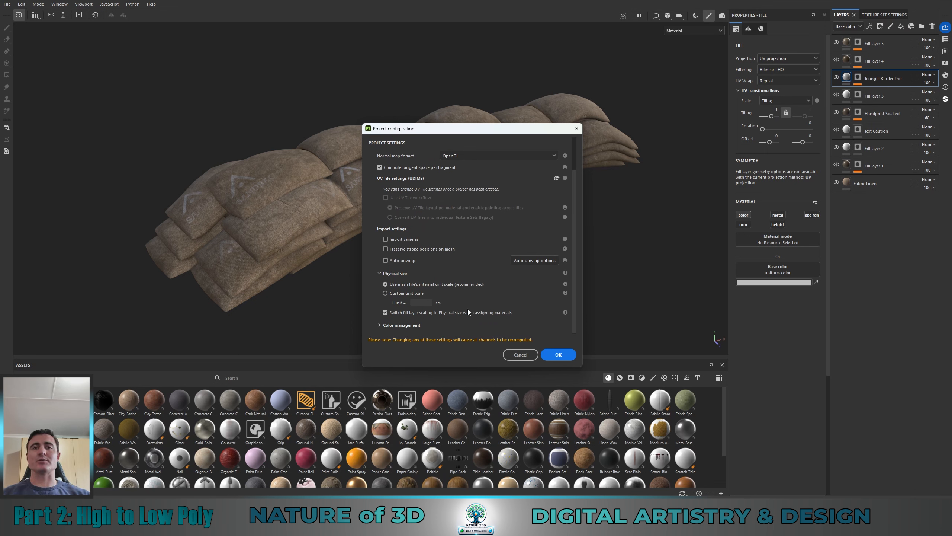
left_click(380, 273)
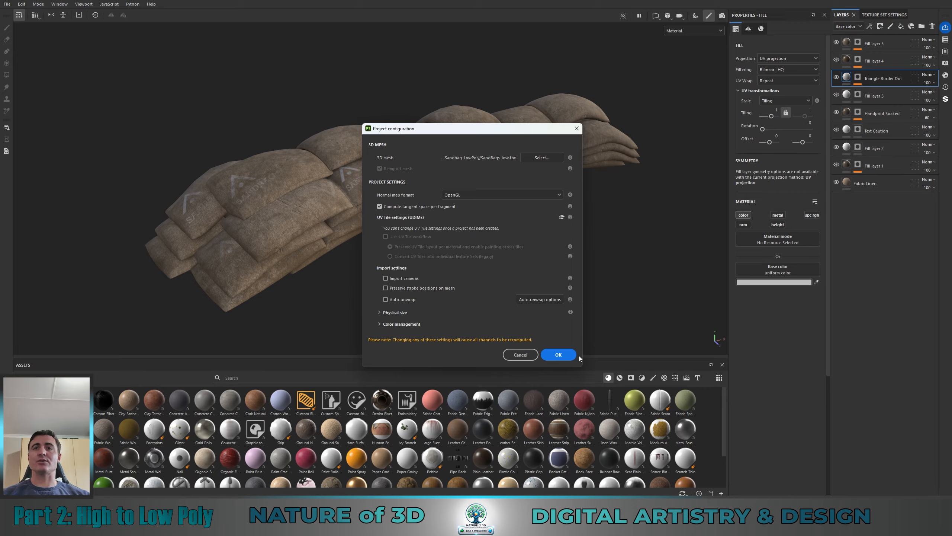
left_click(568, 358)
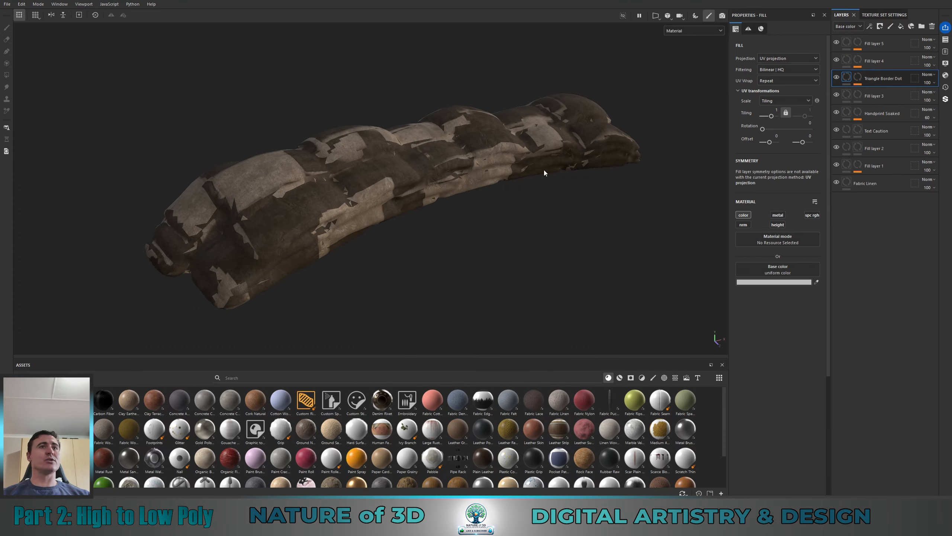
Step: Open mesh map baking from the texture set settings of the sandbag model
mouse_move(441, 249)
left_mouse_down("alt")
mouse_move(470, 236)
mouse_move(480, 251)
mouse_move(663, 243)
mouse_move(436, 256)
mouse_move(463, 273)
mouse_move(658, 273)
mouse_move(292, 197)
mouse_move(292, 243)
mouse_move(453, 228)
mouse_move(370, 267)
mouse_move(257, 263)
mouse_move(364, 213)
mouse_move(350, 232)
mouse_move(409, 229)
left_mouse_up("alt")
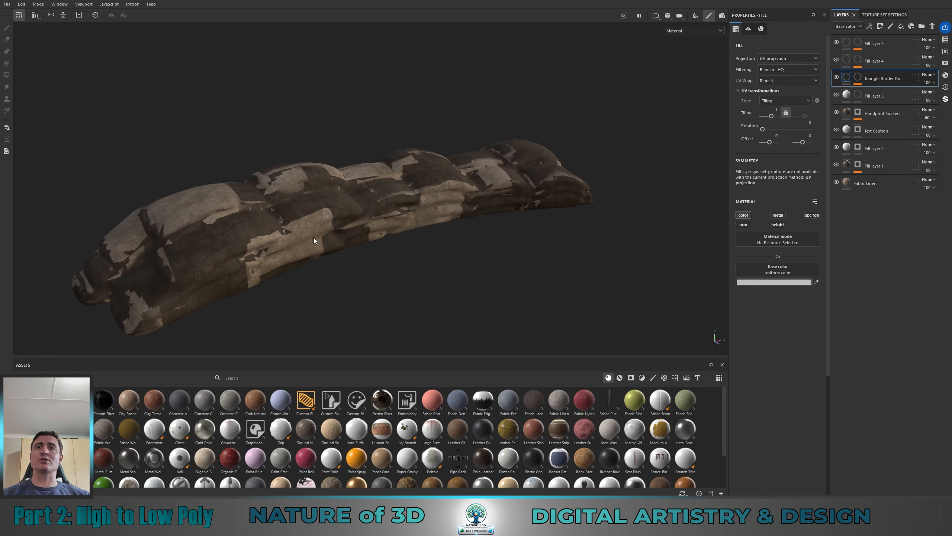
middle_click_drag(356, 224, 464, 192, "alt")
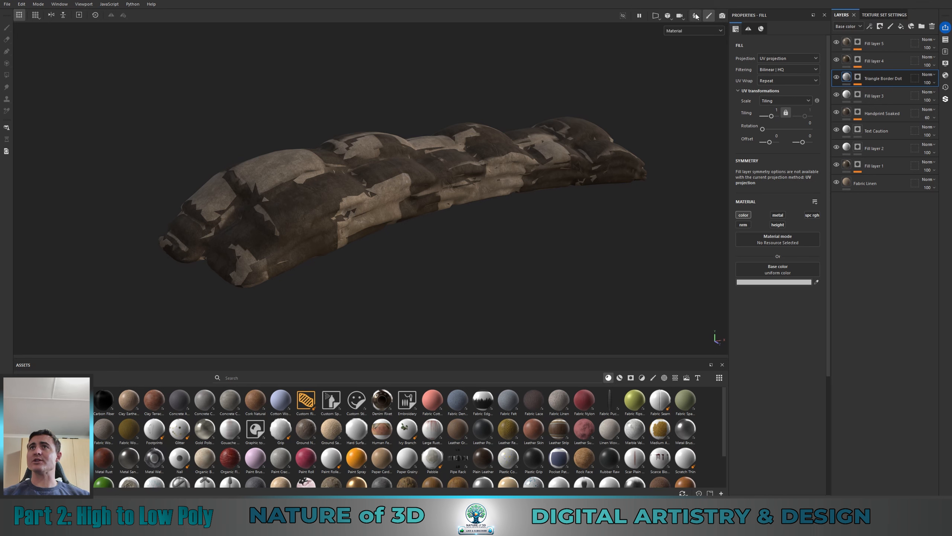
left_click(885, 15)
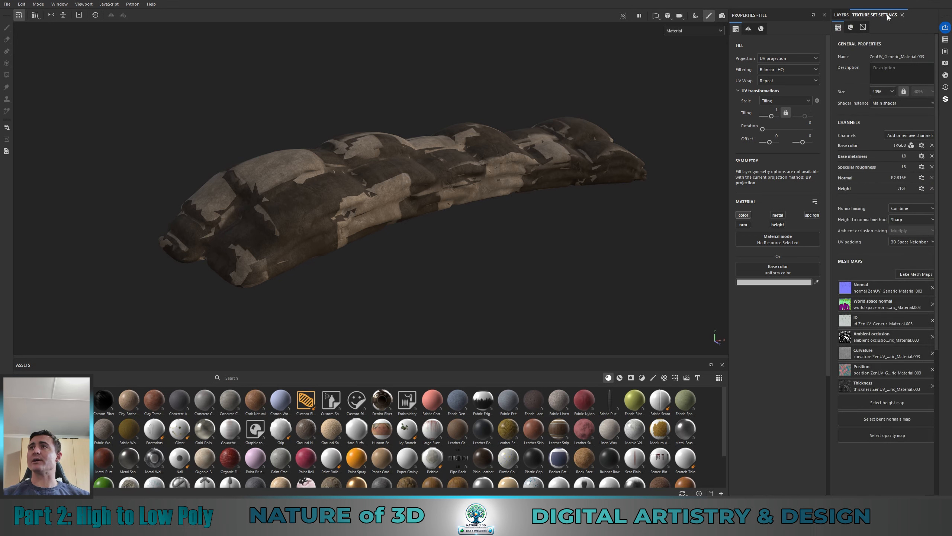
left_click(915, 275)
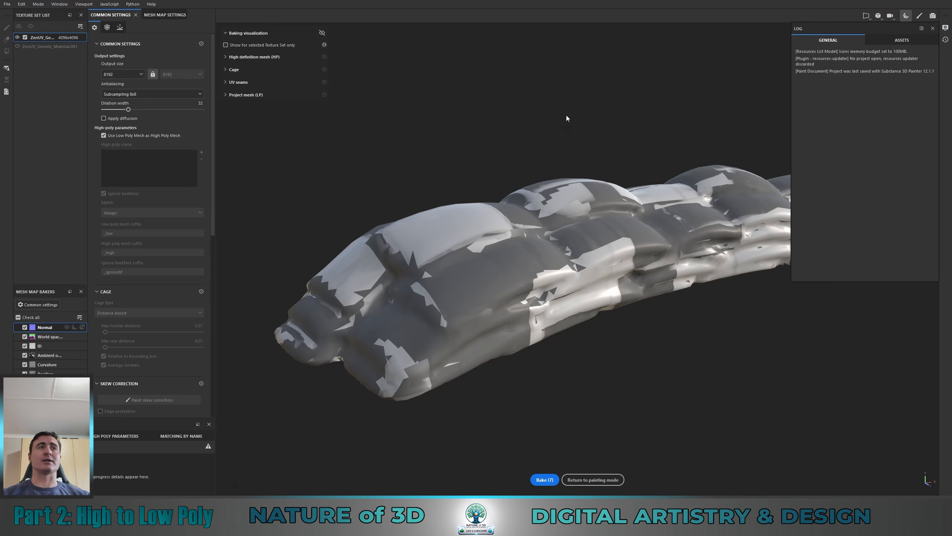
Step: Try a bake output size of 4096 with Subsampling 8x8 antialiasing, and restore the output size to 8192
middle_click_drag(552, 189, 483, 174, "alt")
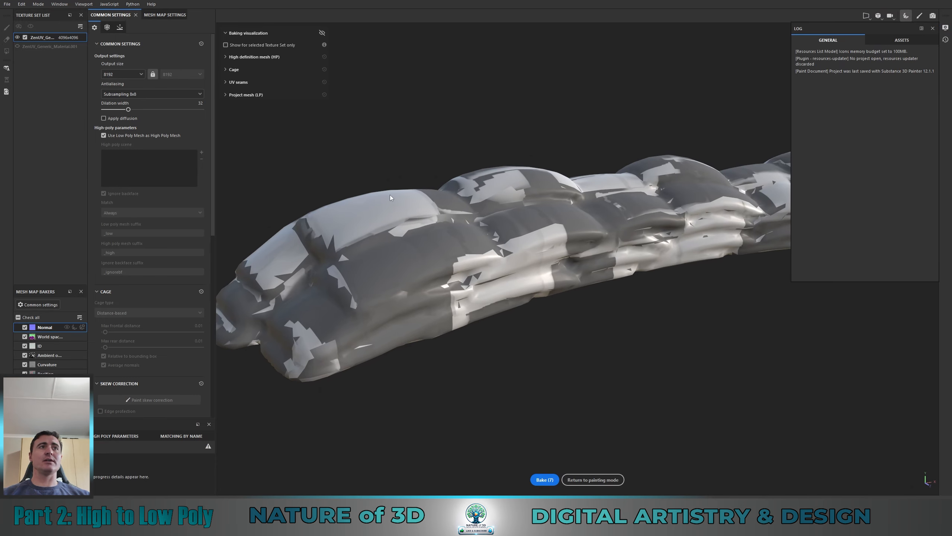
left_click(120, 75)
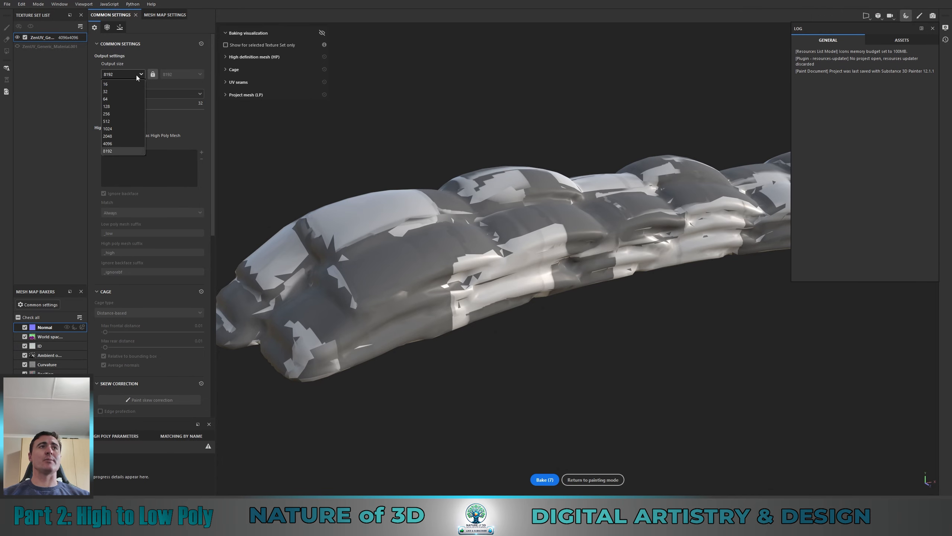
left_click(109, 144)
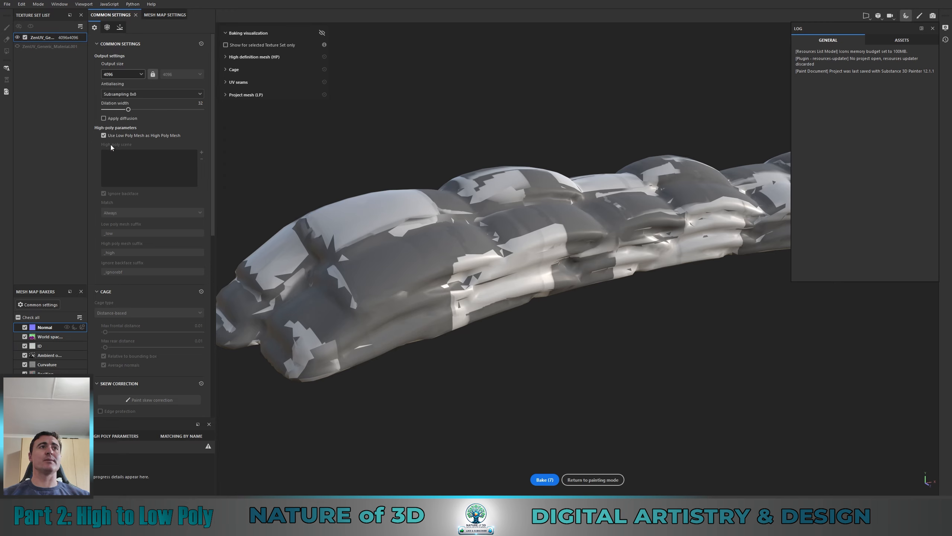
left_click(151, 94)
left_click(109, 106)
left_click(124, 93)
left_click(123, 128)
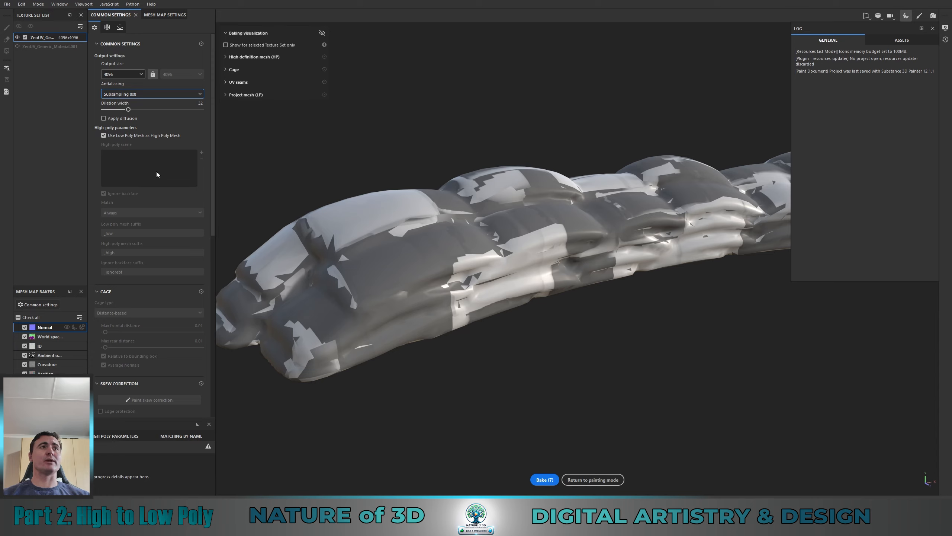
left_click(140, 75)
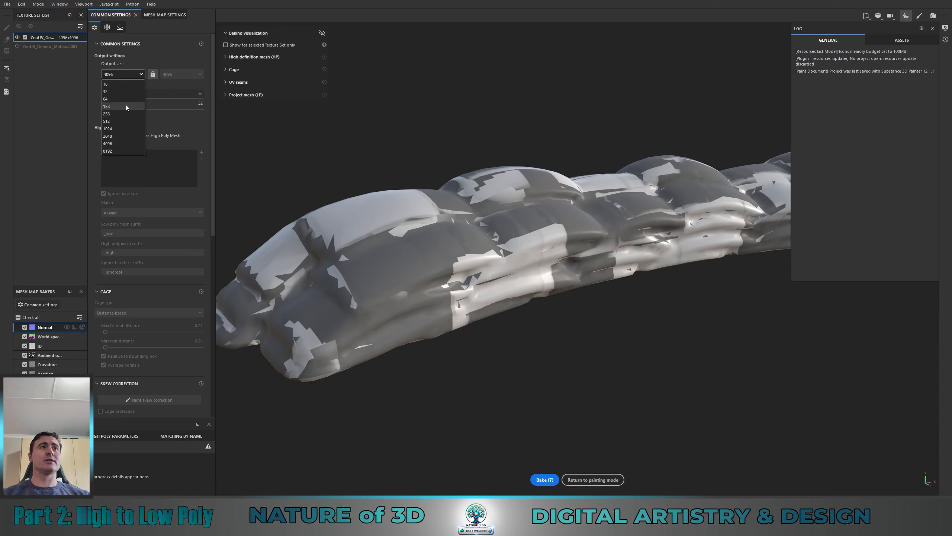
left_click(112, 151)
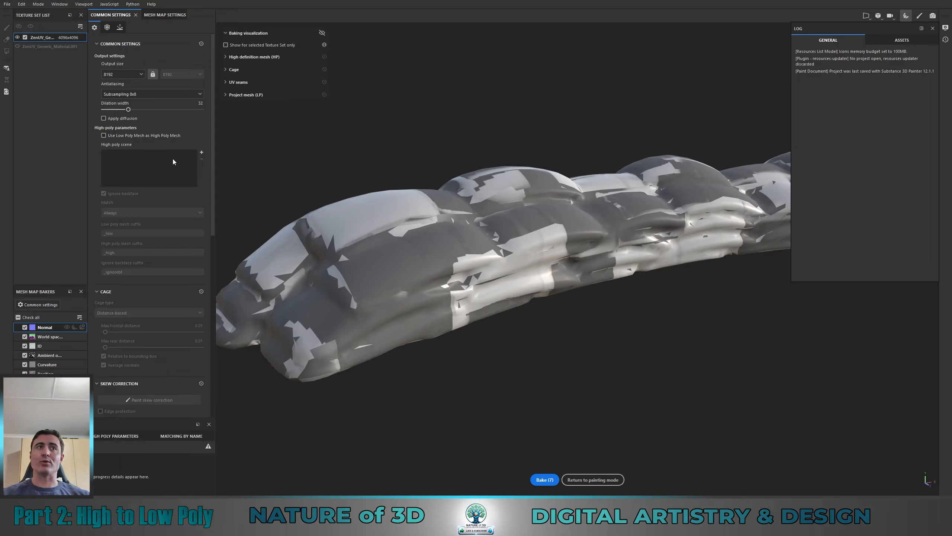
Step: Load the Sandbags_high mesh from the Sandbag_HighPoly folder as the high-poly scene for baking
left_click(202, 152)
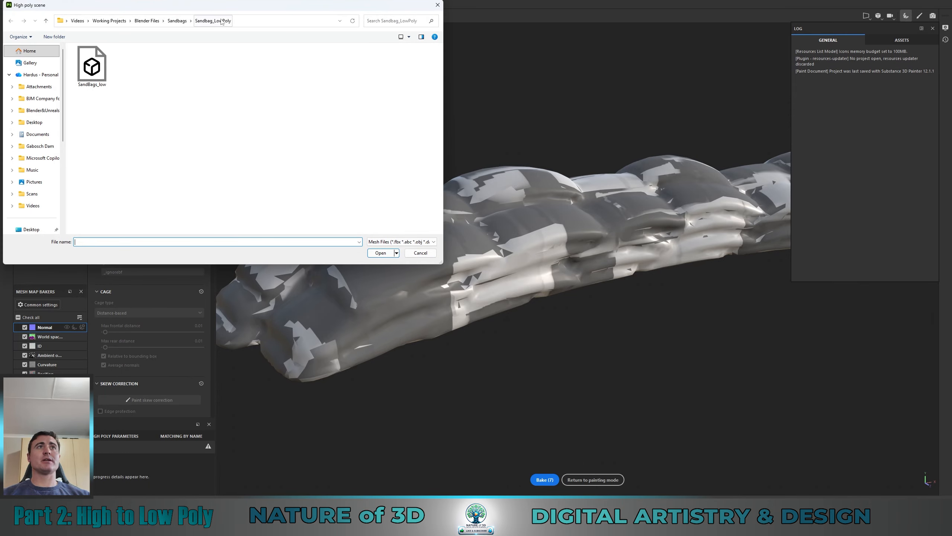
left_click(177, 21)
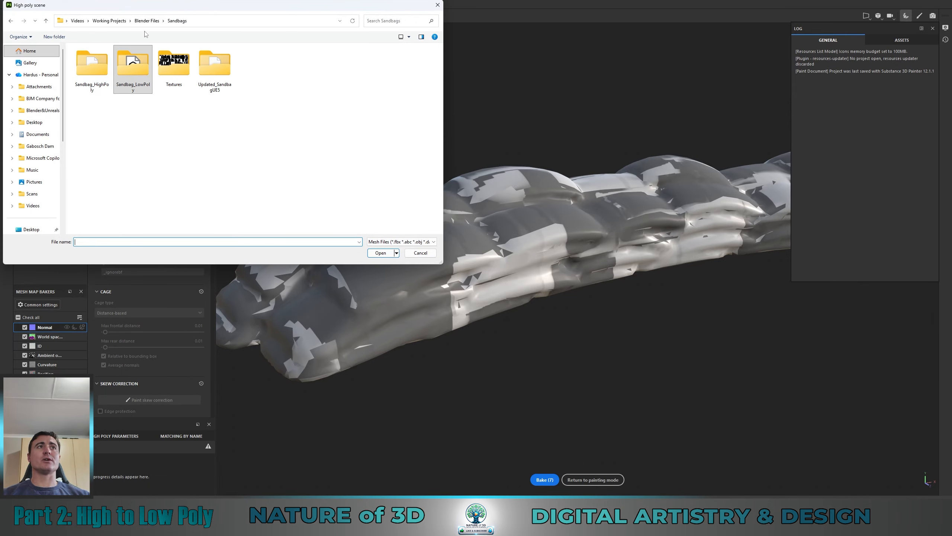
left_click(95, 63)
double_click(96, 62)
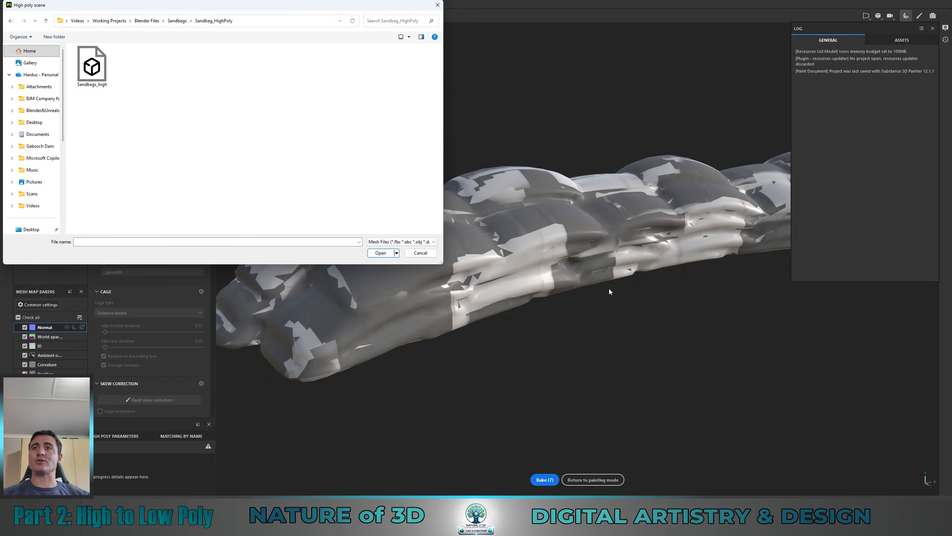
left_click(92, 63)
left_click(384, 253)
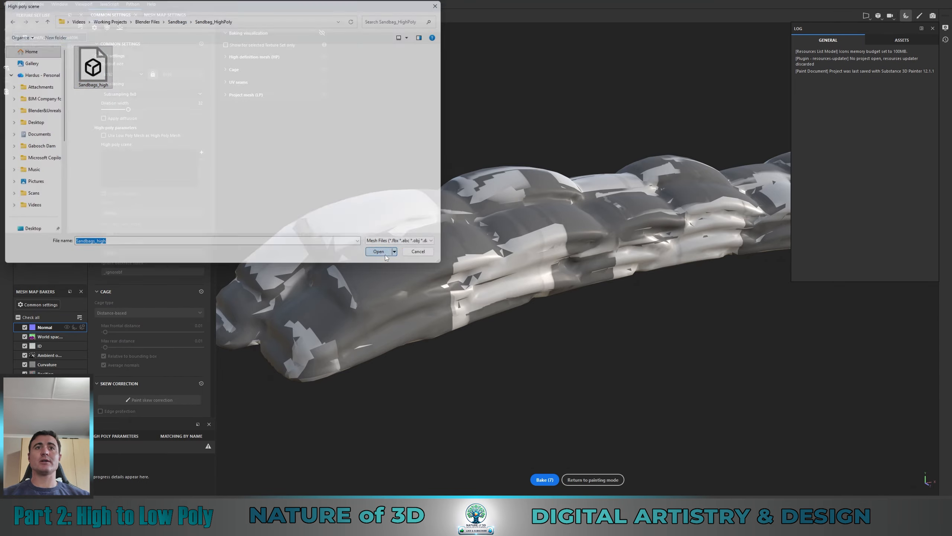
Step: Try a max frontal distance of 0 for the cage and reset the cage settings to their defaults
left_click_drag(442, 240, 465, 240, "alt")
scroll(465, 240, "down", 4)
left_click_drag(234, 242, 525, 268, "alt")
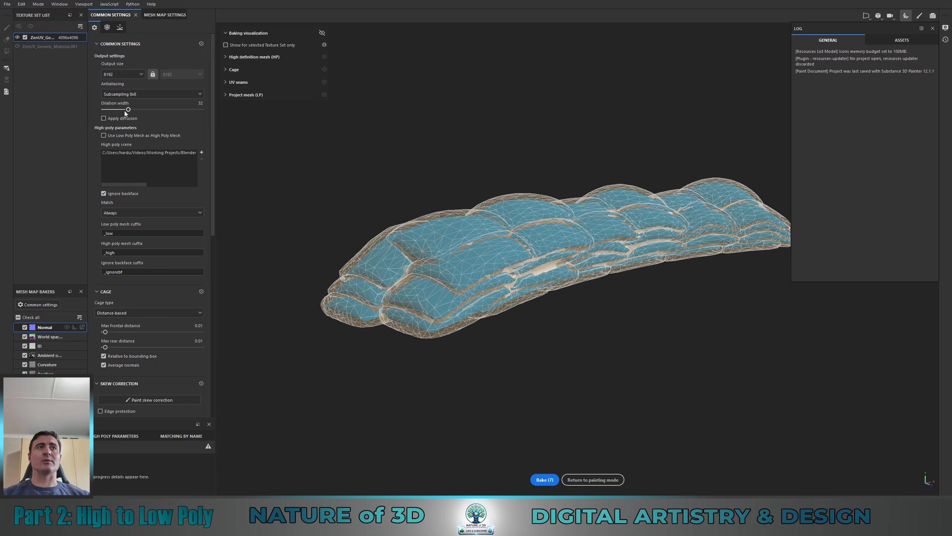
left_click_drag(105, 331, 103, 333)
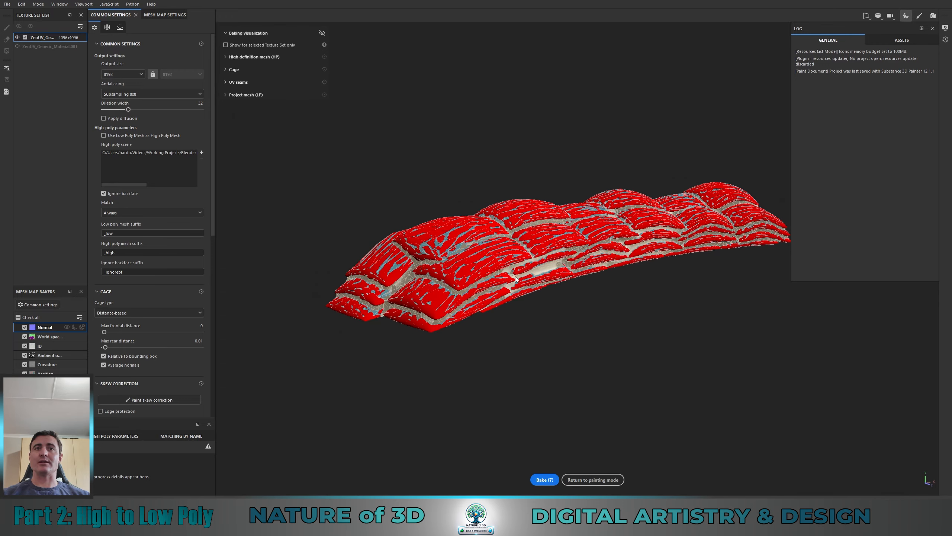
left_click_drag(494, 277, 473, 301, "alt")
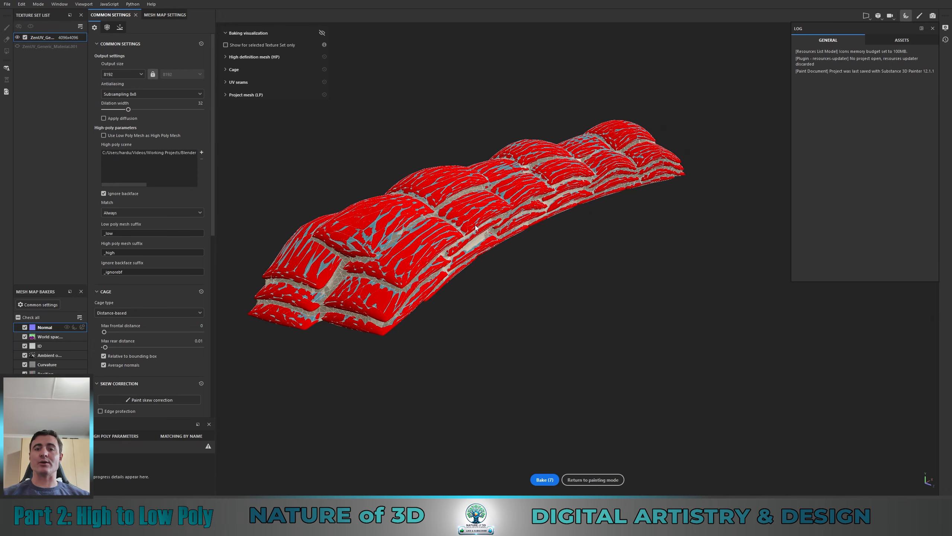
left_click(202, 291)
left_click_drag(581, 200, 454, 146, "alt")
scroll(662, 229, "down", 4)
left_click_drag(662, 229, 450, 186, "alt")
middle_click_drag(450, 186, 525, 229, "alt")
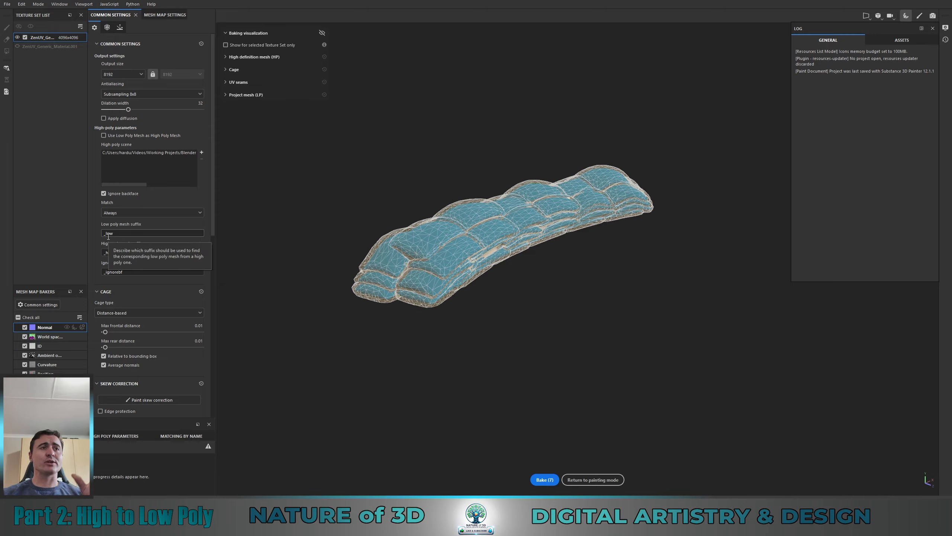
Step: Show the name-matching results and set the high-poly match method to By mesh name
left_click(182, 438)
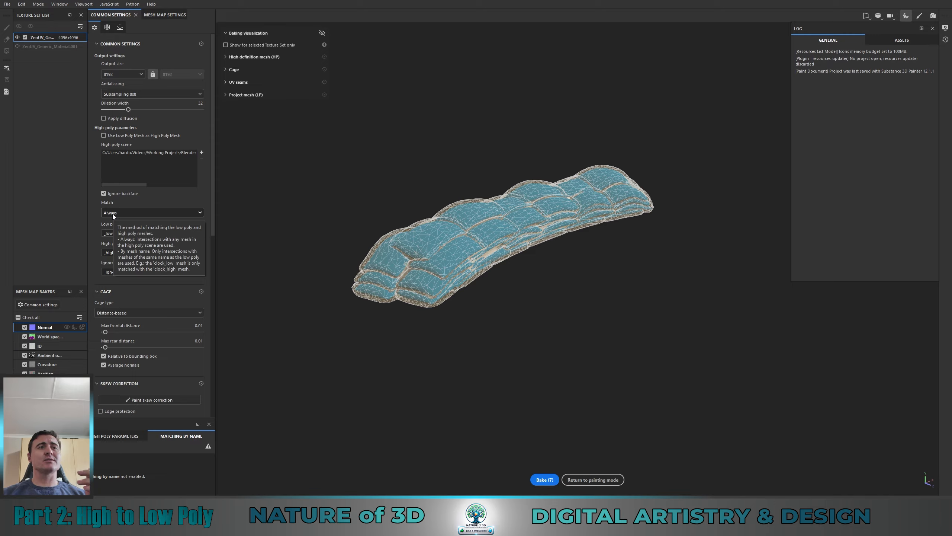
left_click(200, 212)
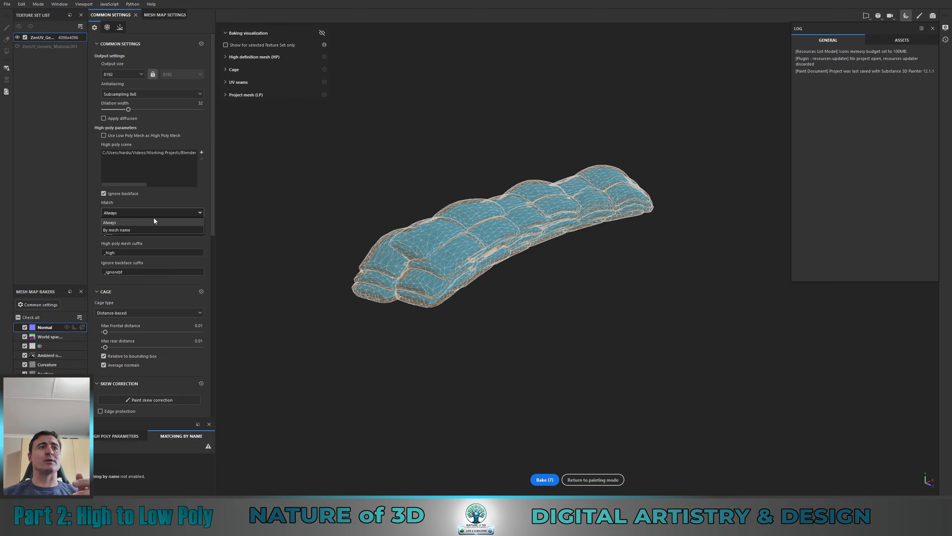
left_click(110, 230)
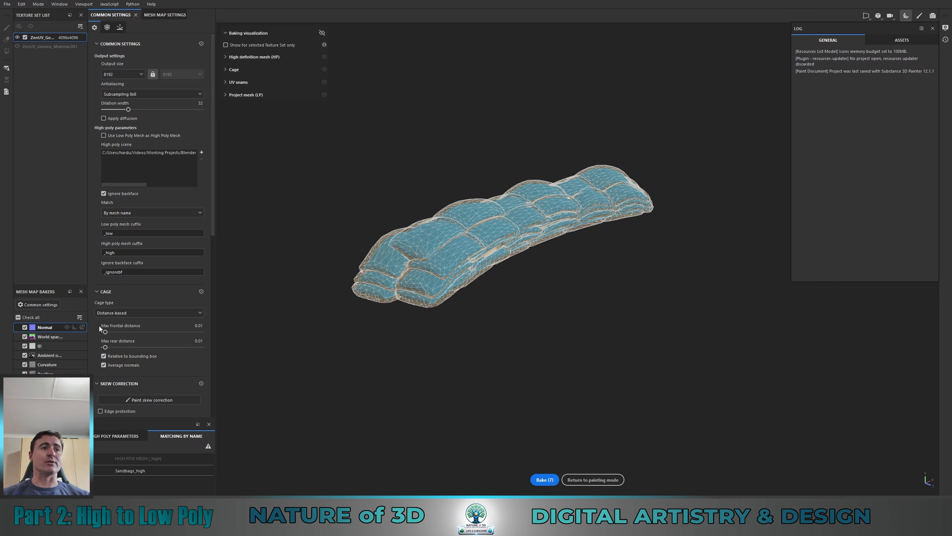
Step: Review the high-poly, cage and skew correction settings in the common bake settings
scroll(150, 333, "down", 3)
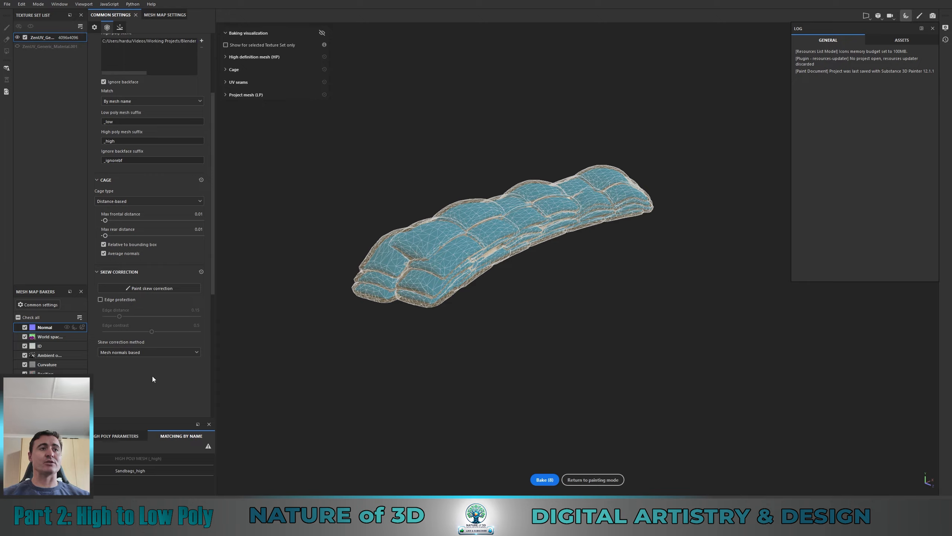
scroll(152, 377, "up", 2)
scroll(137, 322, "up", 1)
scroll(134, 313, "up", 1)
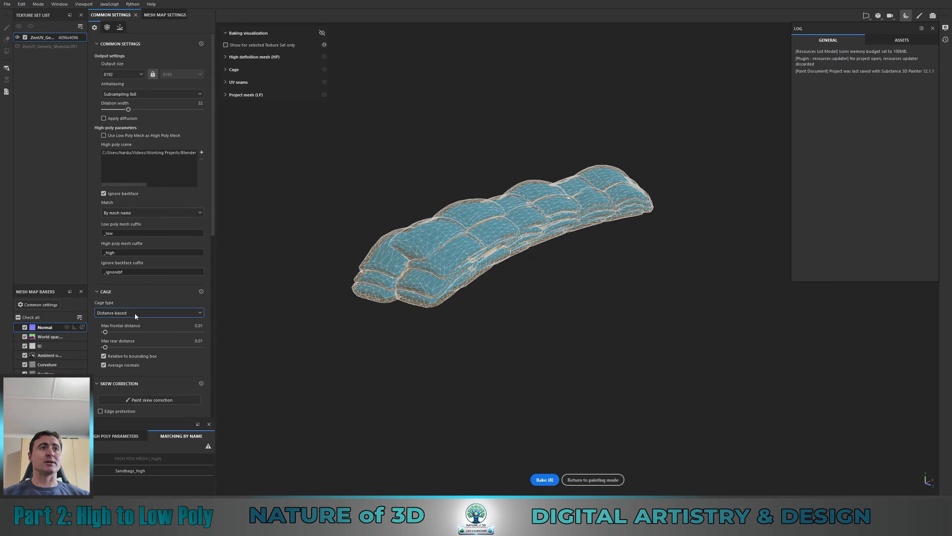
scroll(142, 198, "down", 13)
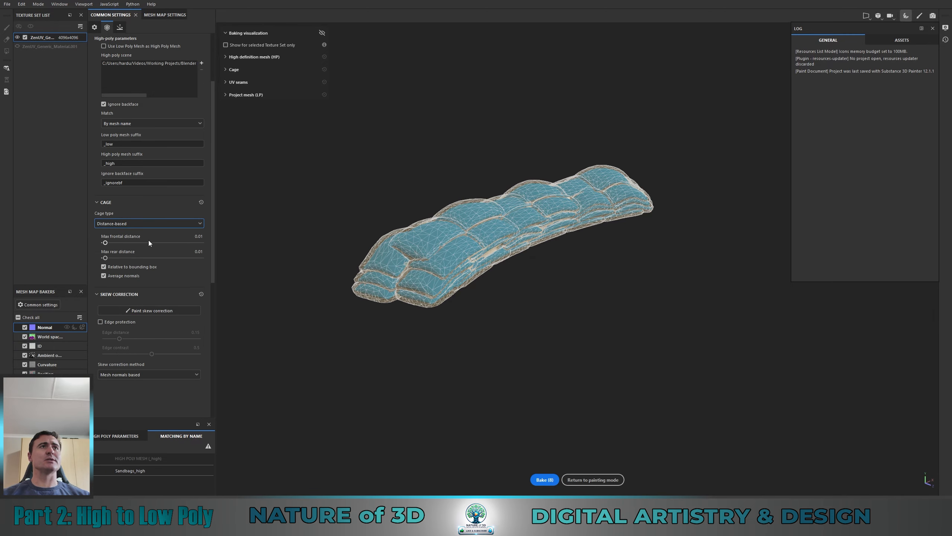
scroll(155, 329, "up", 10)
scroll(155, 324, "up", 2)
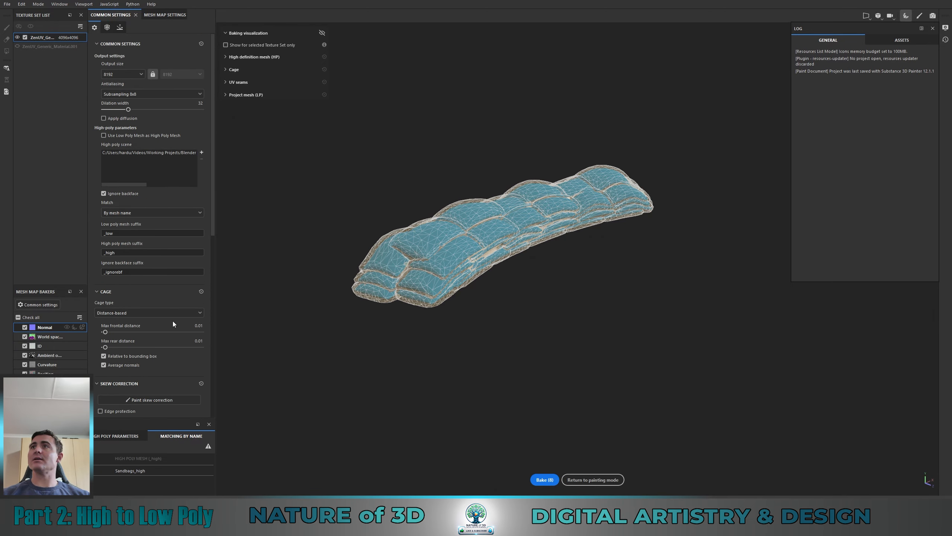
Step: Bake the sandbag mesh maps with the current bake settings and return to painting mode
left_click(541, 480)
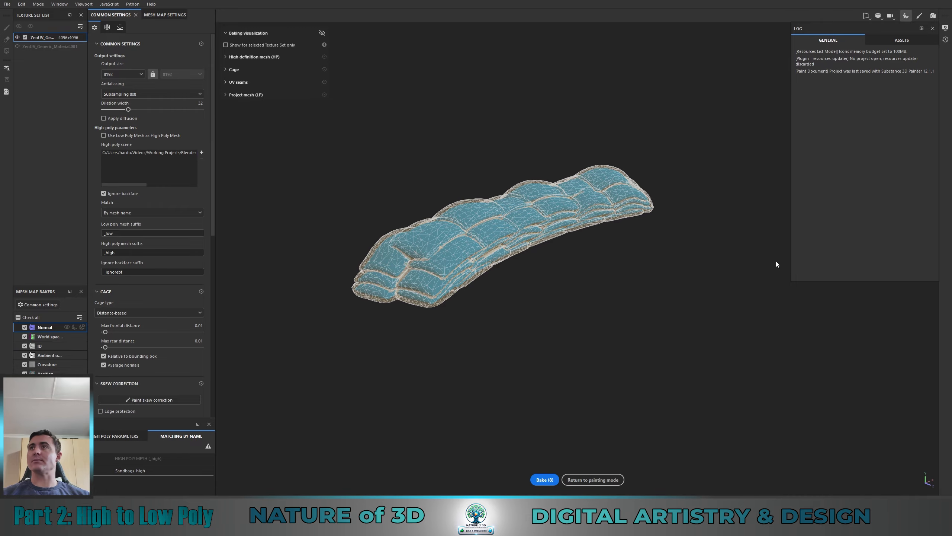
left_click(593, 480)
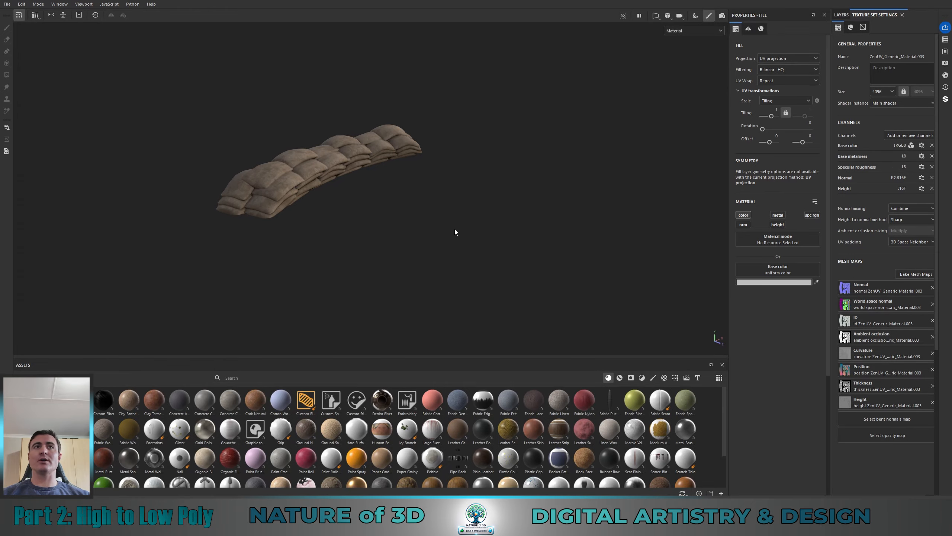
Step: Examine the baked result on the textured sandbag wall from several angles and distances
left_click_drag(438, 217, 551, 233, "alt")
scroll(297, 270, "up", 5)
left_click_drag(297, 269, 541, 265, "alt")
scroll(482, 231, "down", 3)
scroll(481, 234, "down", 2)
middle_click_drag(541, 265, 578, 266, "alt")
left_click_drag(577, 266, 466, 296, "alt")
scroll(447, 249, "down", 4)
left_click_drag(374, 258, 396, 257, "alt")
middle_click_drag(469, 222, 444, 242)
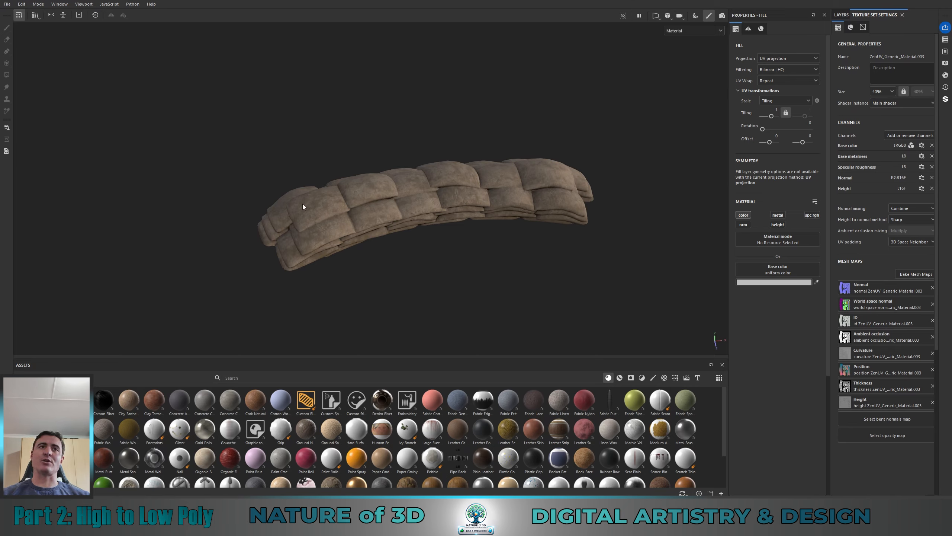
scroll(436, 244, "up", 3)
left_click_drag(436, 245, 416, 255, "alt")
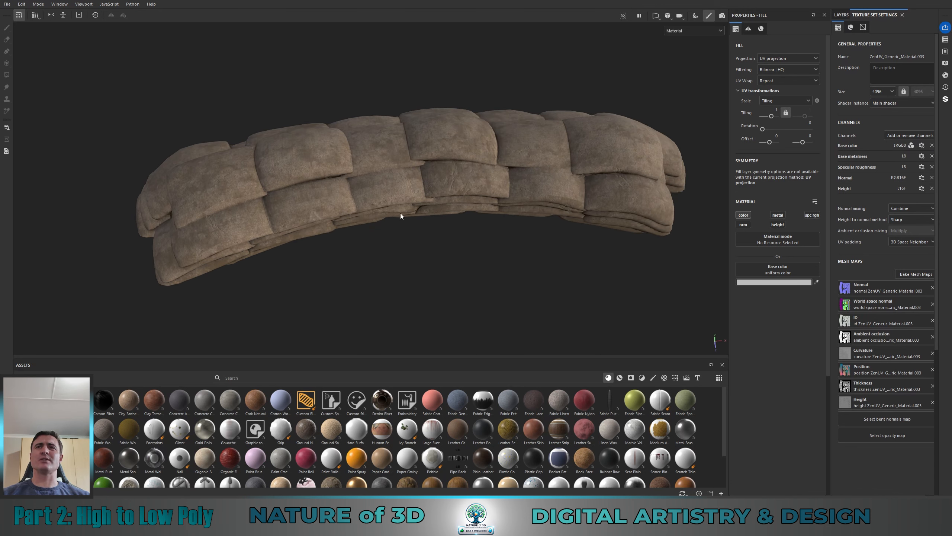
middle_click_drag(401, 215, 442, 208, "alt")
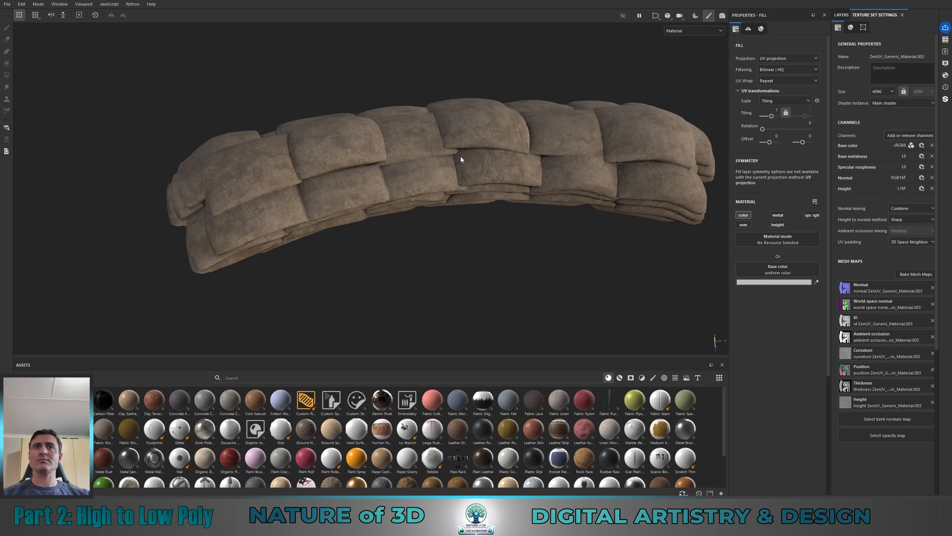
Step: Examine the textured UV islands in the 2D view, and return to the 3D view
key("F1")
scroll(331, 226, "up", 5)
scroll(341, 222, "down", 4)
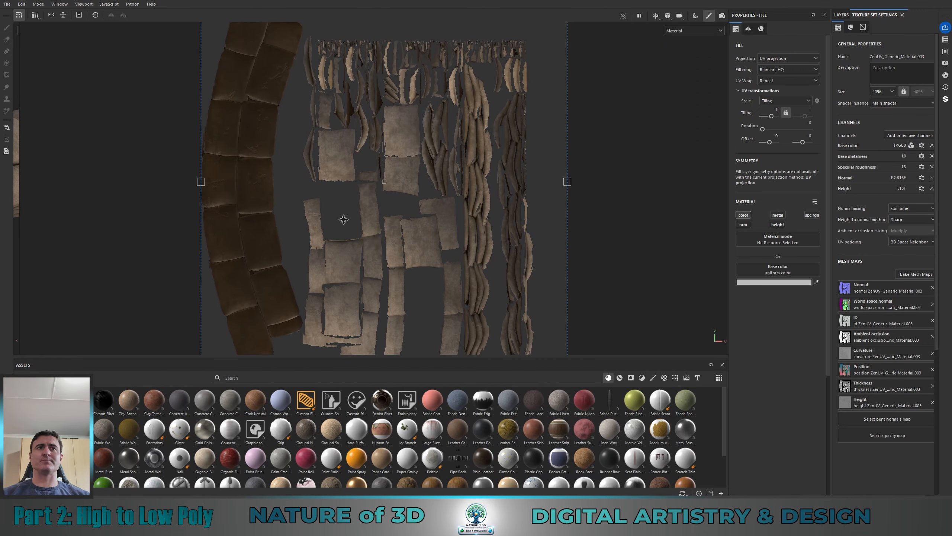
scroll(364, 203, "down", 2)
scroll(368, 269, "up", 4)
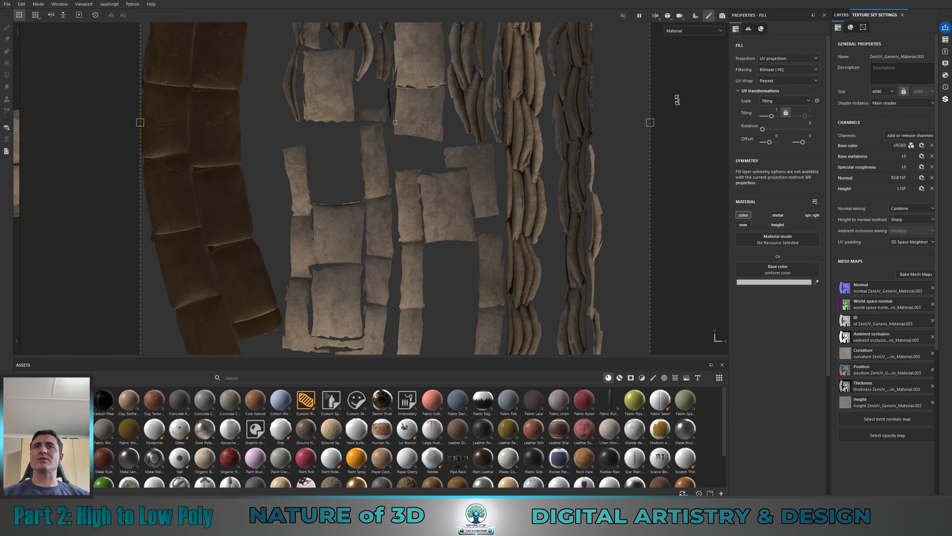
key("alt")
middle_click_drag(681, 95, 673, 268, "alt")
middle_click_drag(347, 238, 422, 84, "alt")
middle_click_drag(418, 164, 336, 217, "alt")
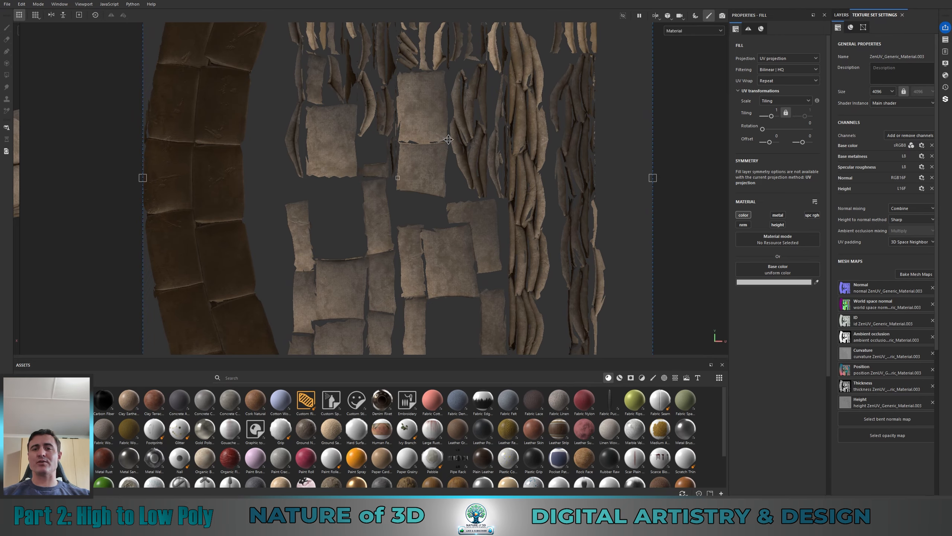
key("F2")
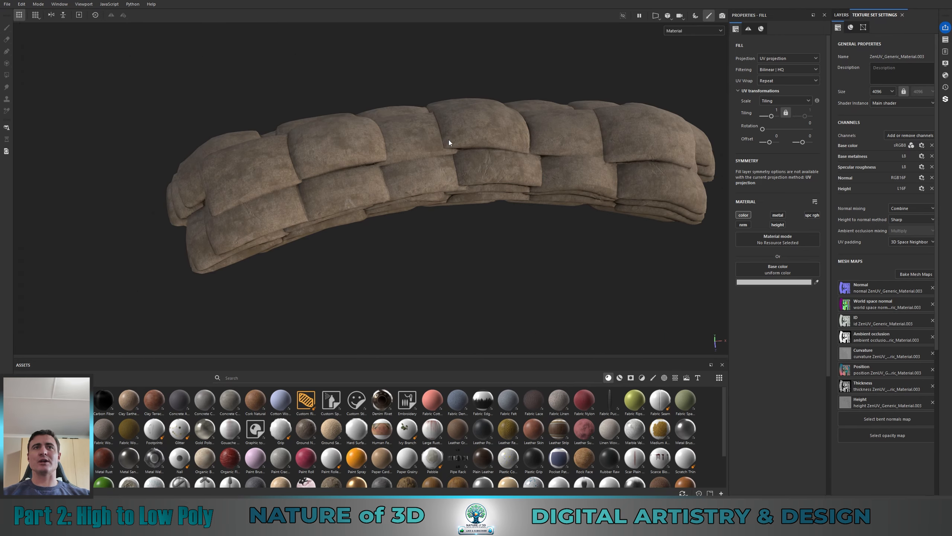
Step: Show the layer stack and toggle the visibility of the Triangle Border Dot layer off and back on
left_click_drag(420, 224, 374, 202, "alt")
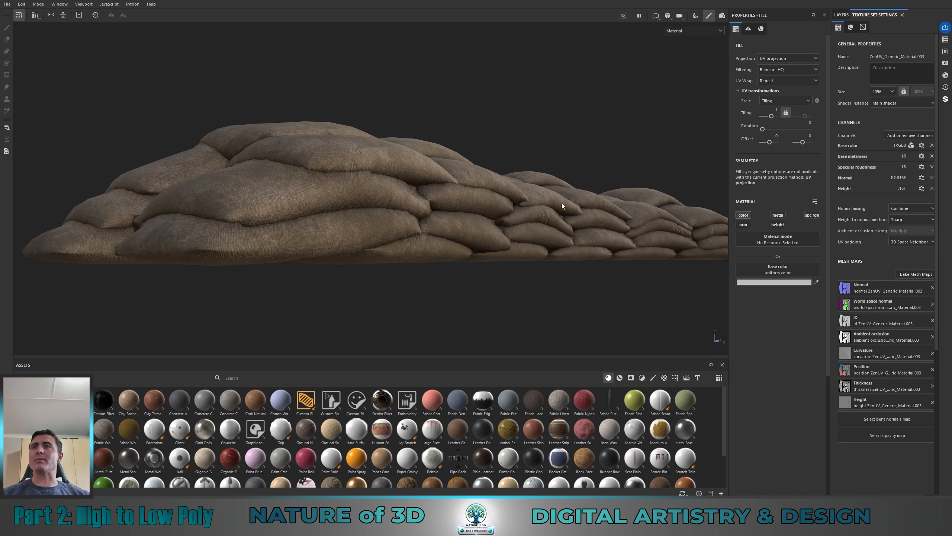
left_click(842, 15)
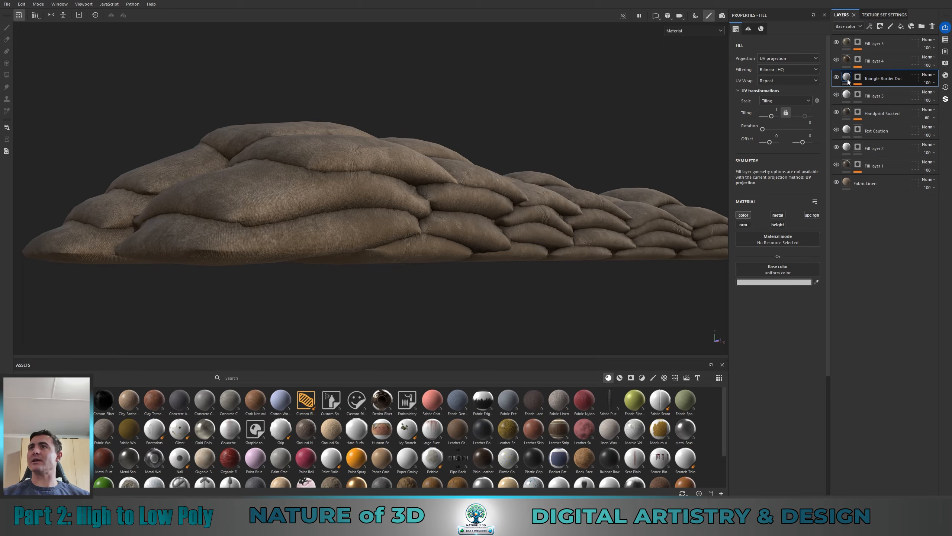
left_click(833, 78)
left_click(836, 77)
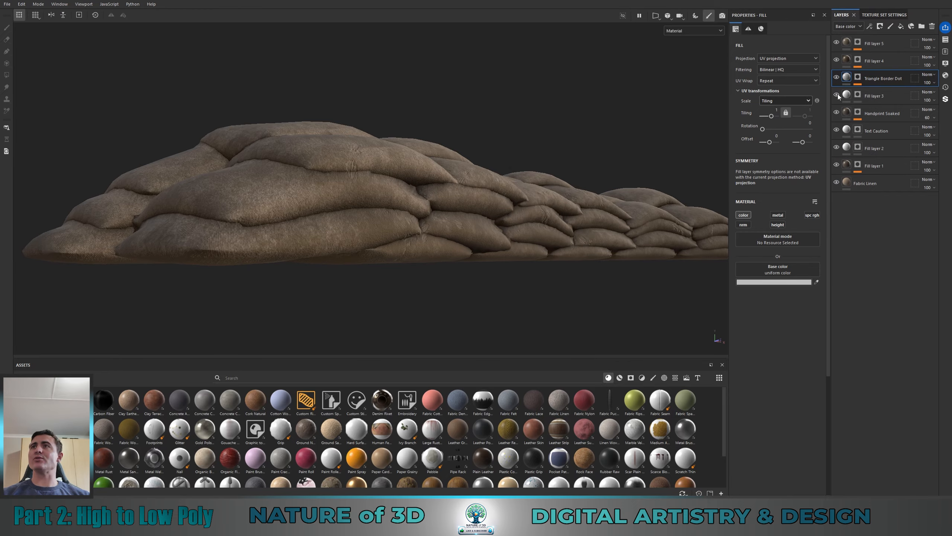
Step: Examine the fabric texture, creases and seams between the sandbags along the front, ends and back of the wall
left_click_drag(486, 163, 507, 260, "alt")
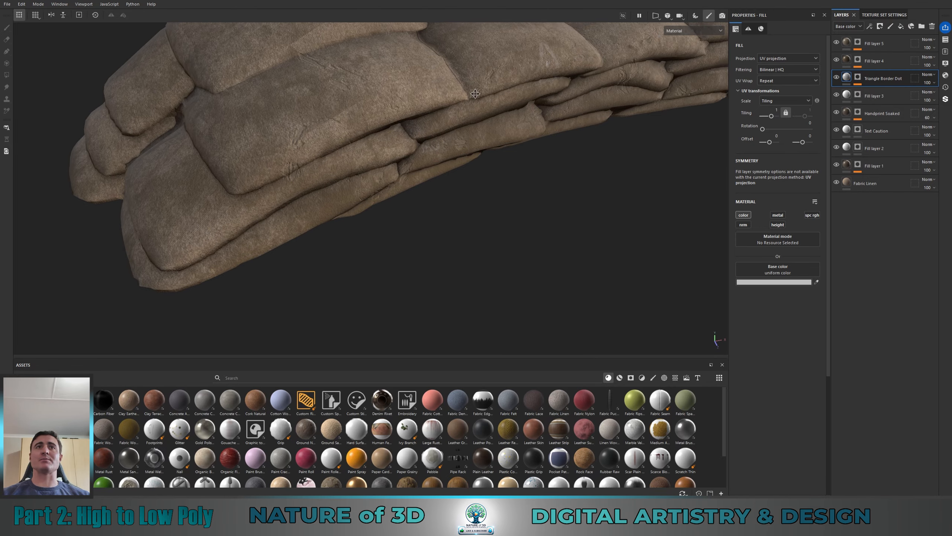
left_click_drag(488, 88, 371, 163, "alt")
middle_click_drag(447, 103, 432, 179, "alt")
left_click_drag(432, 179, 206, 141, "alt")
middle_click_drag(380, 194, 422, 183, "alt")
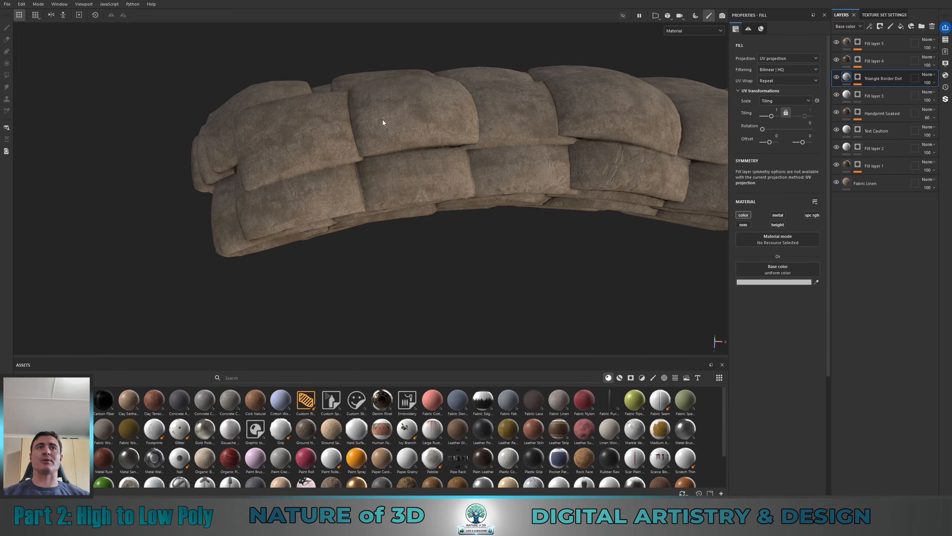
left_click_drag(616, 135, 494, 62, "alt")
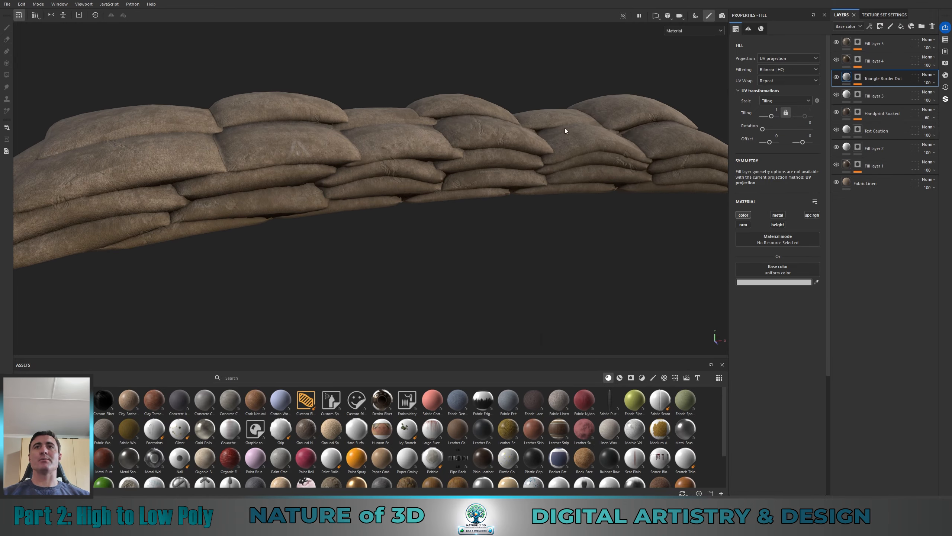
left_click_drag(353, 145, 241, 174, "alt")
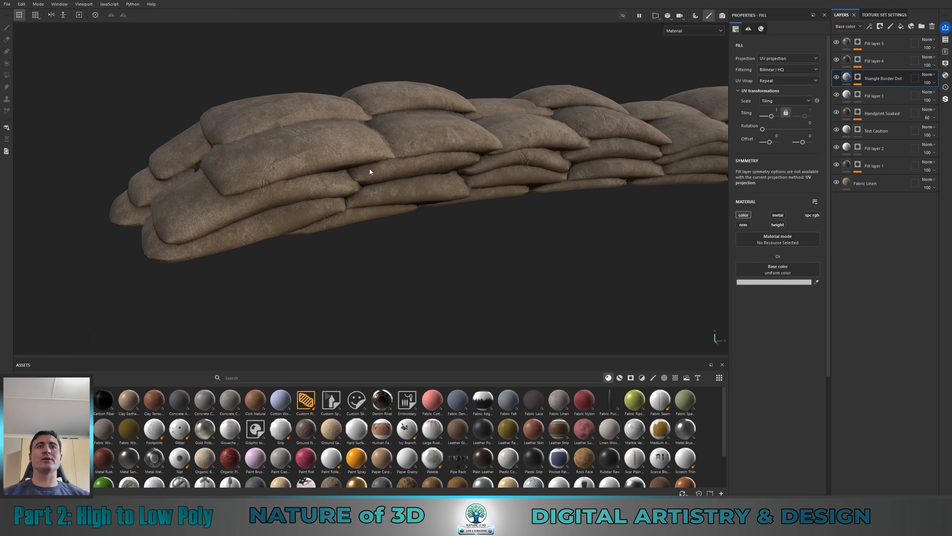
left_click_drag(341, 186, 458, 189, "alt")
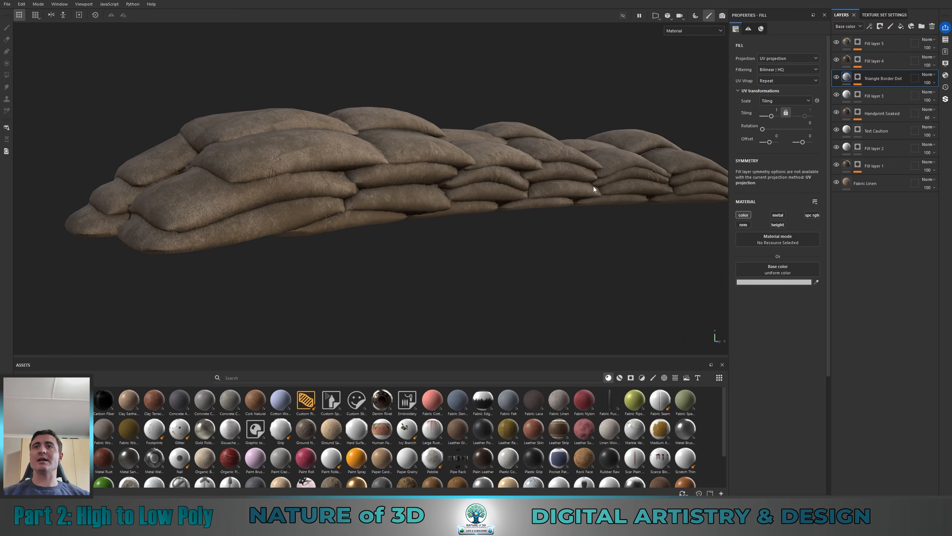
left_click_drag(211, 171, 363, 171, "alt")
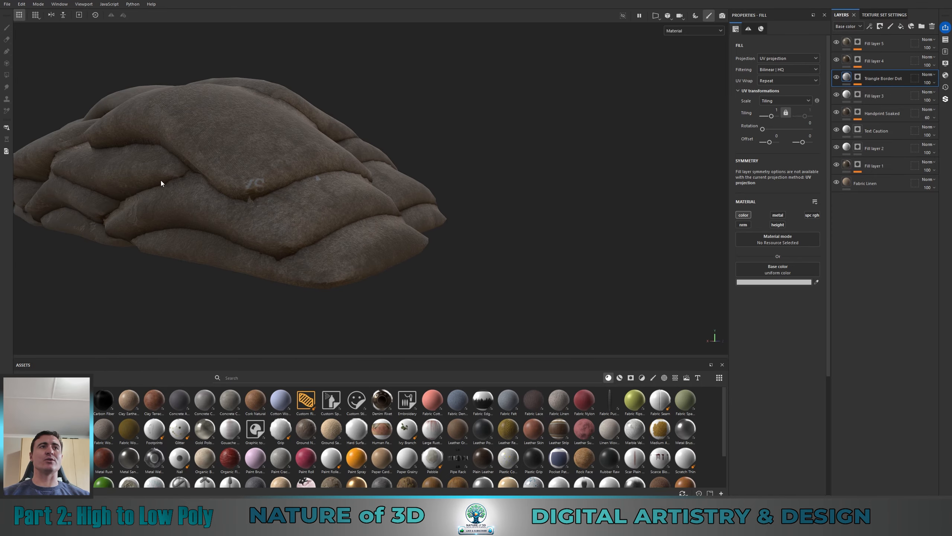
left_click_drag(301, 168, 157, 160, "alt")
left_click_drag(354, 222, 299, 158, "alt")
left_click_drag(463, 194, 546, 226, "alt")
middle_click_drag(588, 185, 479, 189, "alt")
left_click_drag(479, 189, 429, 210, "alt")
left_click_drag(432, 230, 297, 230, "alt")
left_click_drag(570, 181, 561, 176, "alt")
left_click_drag(403, 213, 457, 221, "alt")
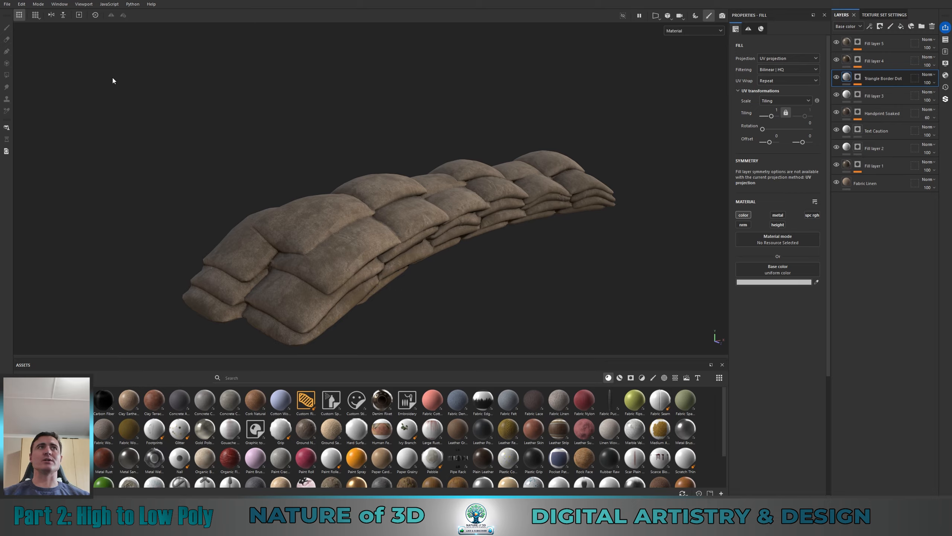
Step: Open the texture export settings and review the output templates and the list of exports
left_click(22, 5)
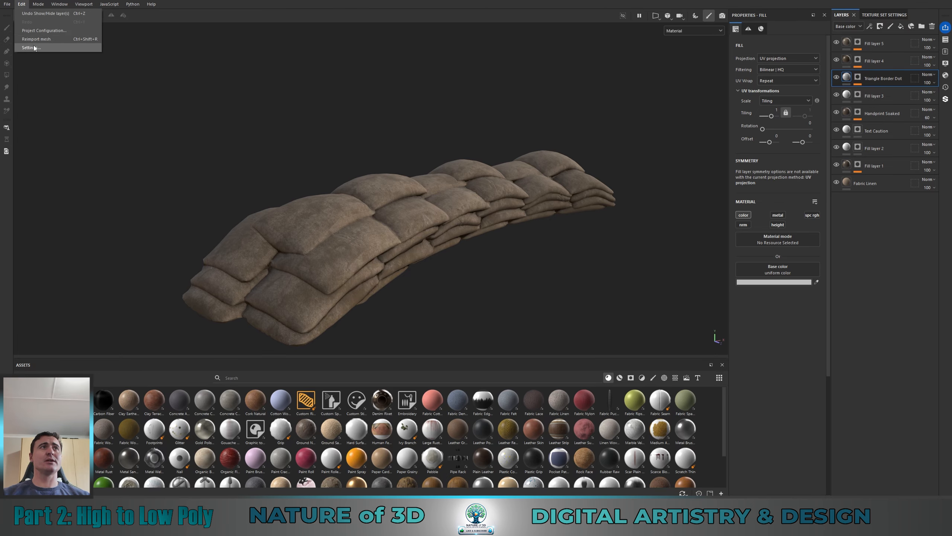
mouse_move(7, 4)
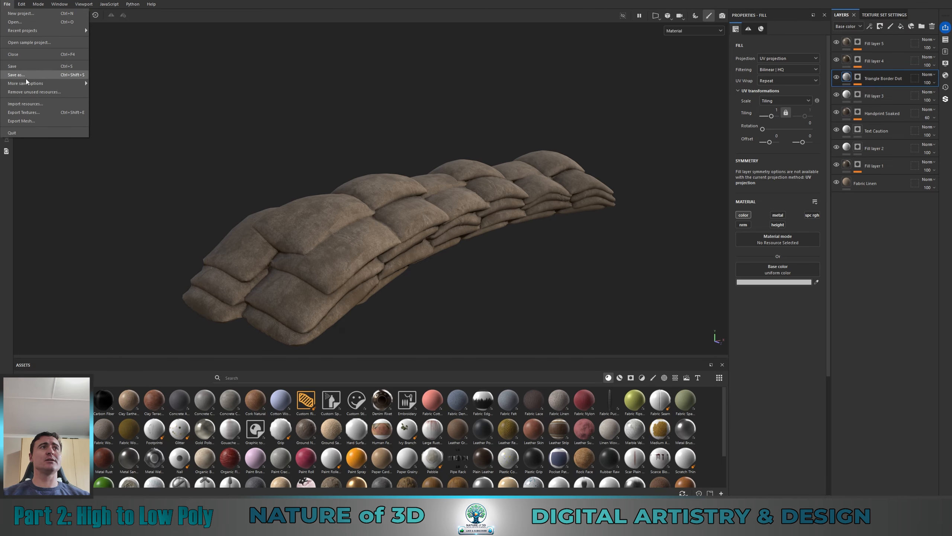
left_click(27, 113)
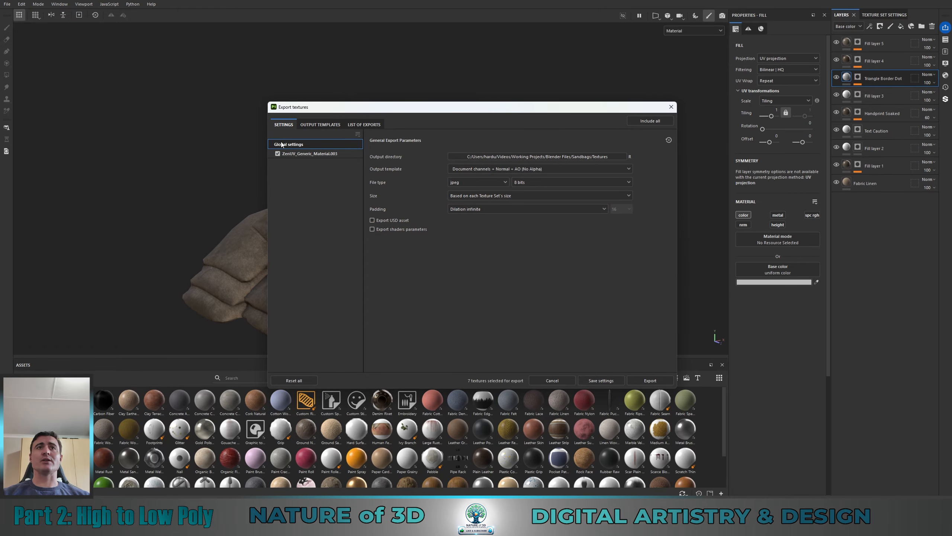
left_click(320, 125)
left_click(365, 125)
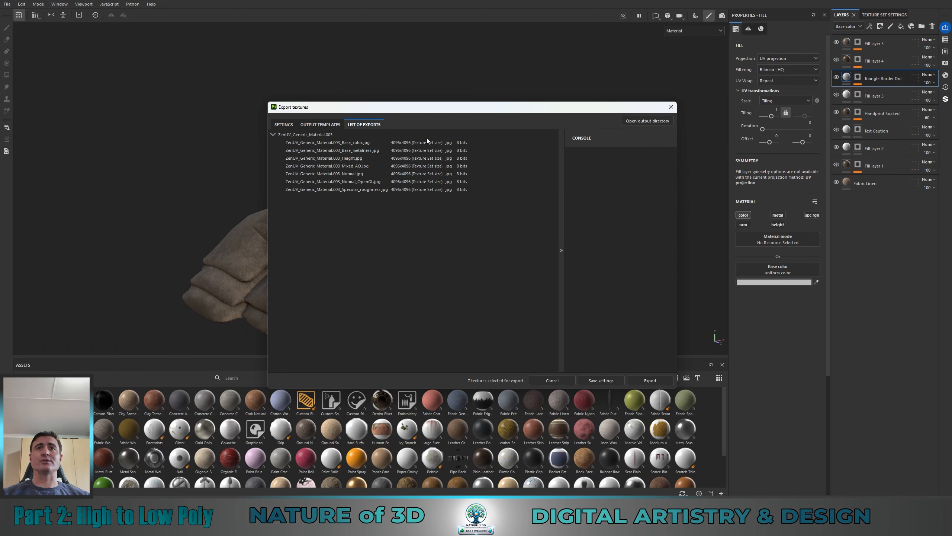
left_click(282, 124)
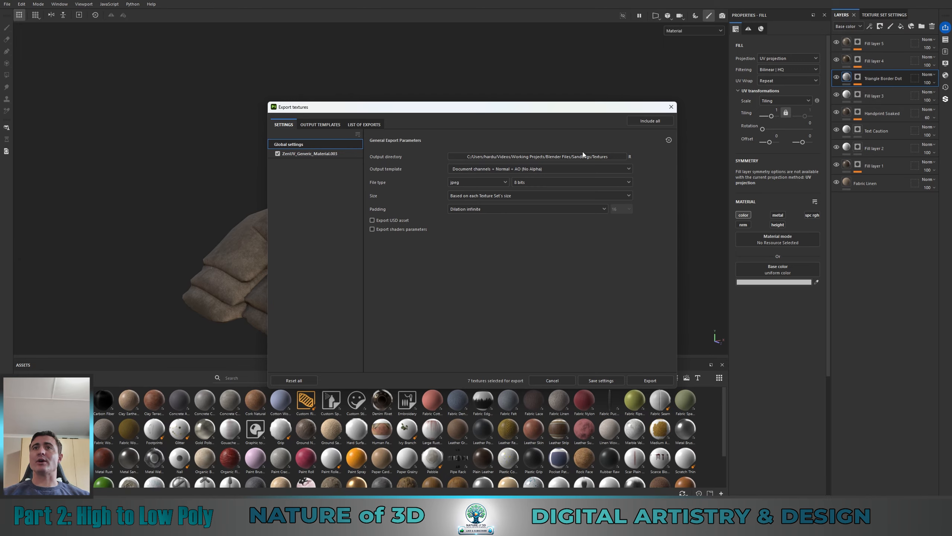
Step: Create a Textures folder inside Sandbag_LowPoly and set it as the export output directory
left_click(633, 156)
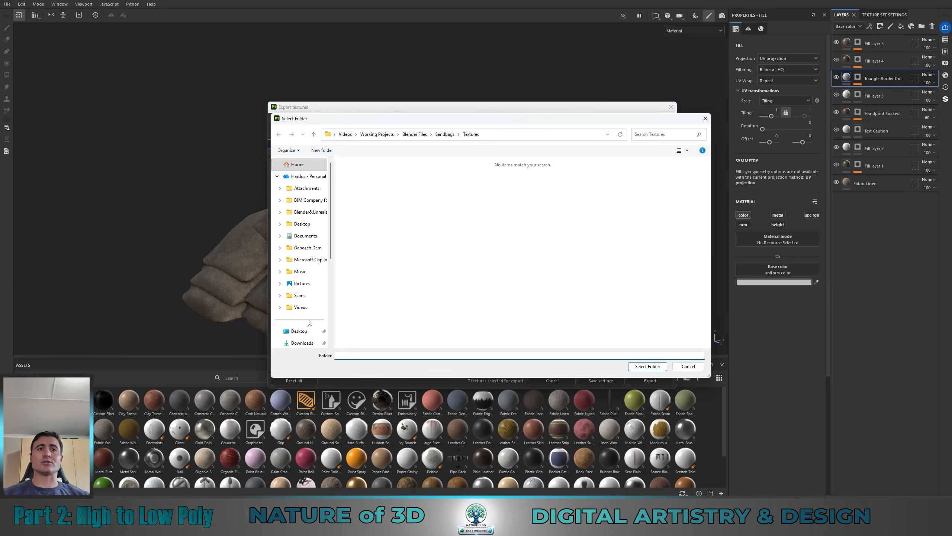
scroll(311, 313, "down", 3)
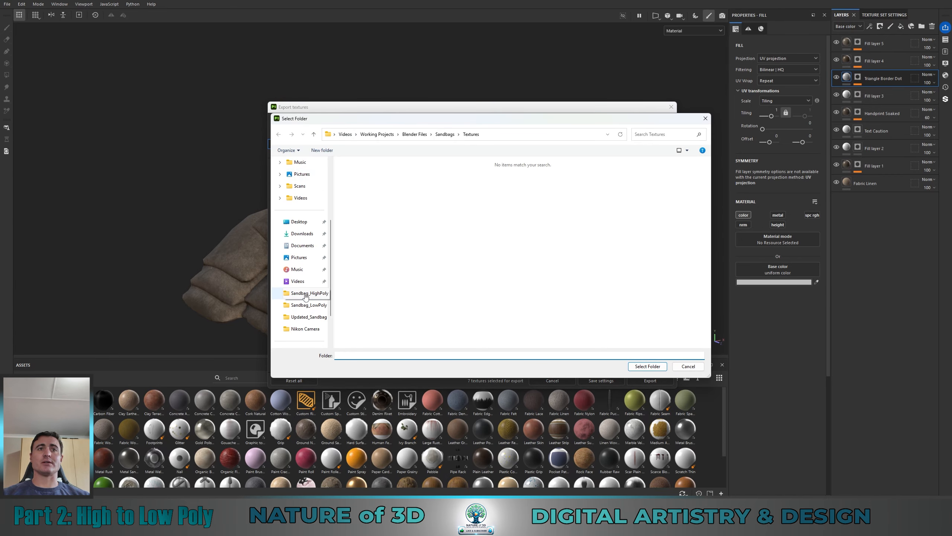
left_click(306, 305)
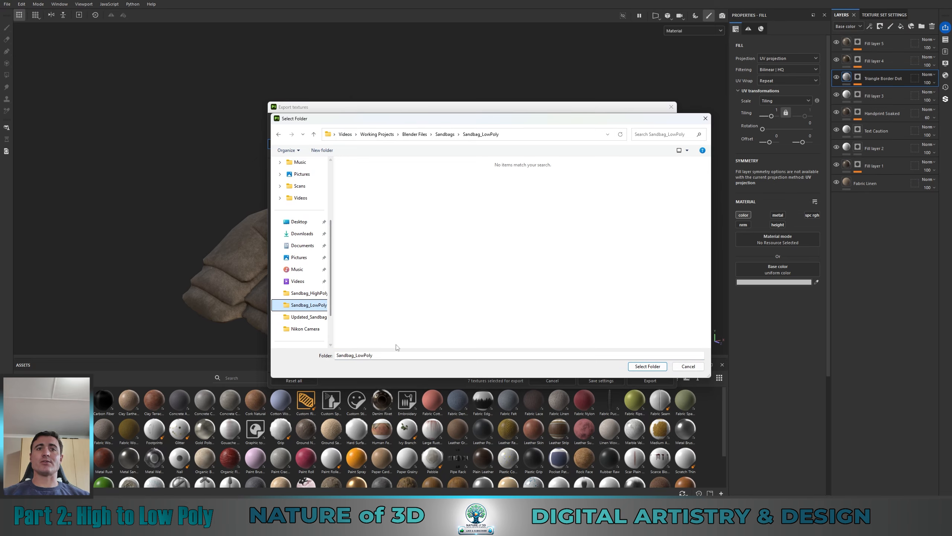
right_click(460, 241)
mouse_move(518, 325)
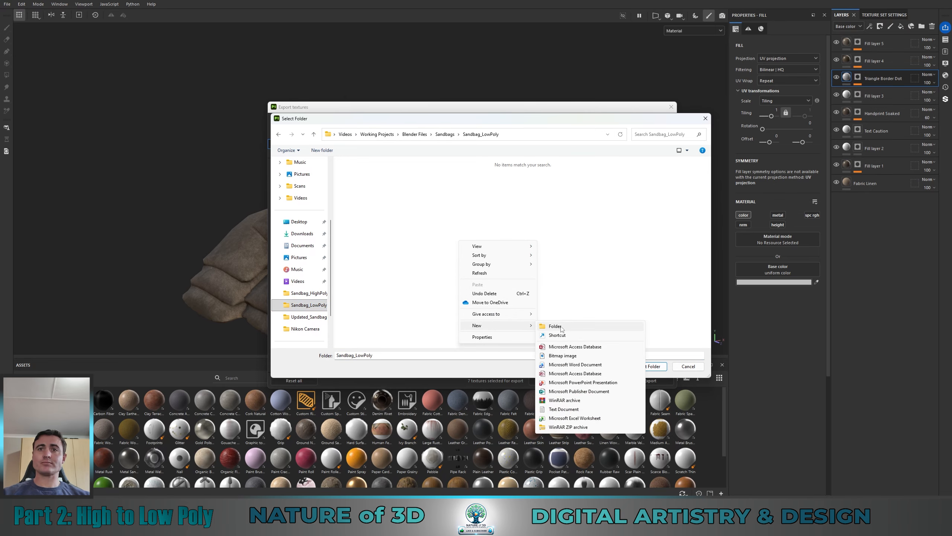
left_click(562, 328)
type("M")
key("BackSpace")
type("Textures")
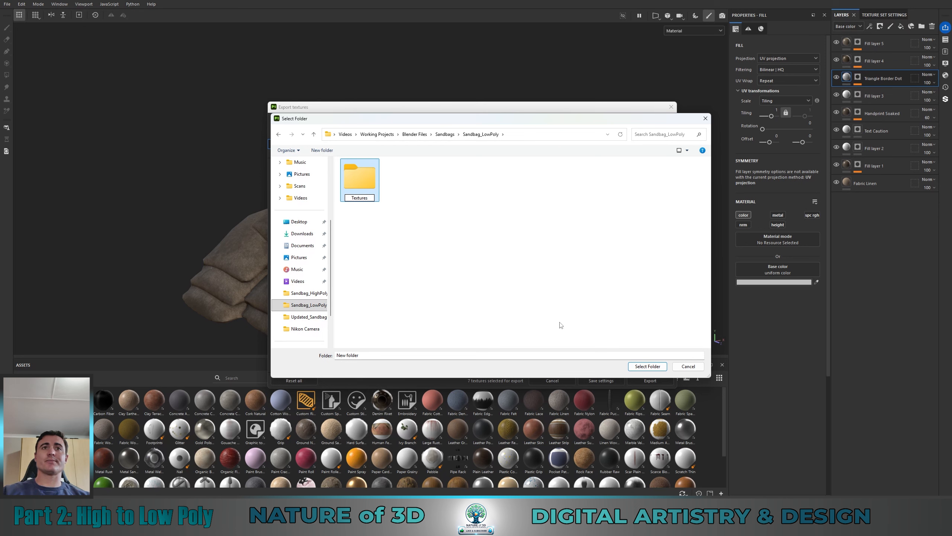
key("Return")
double_click(368, 184)
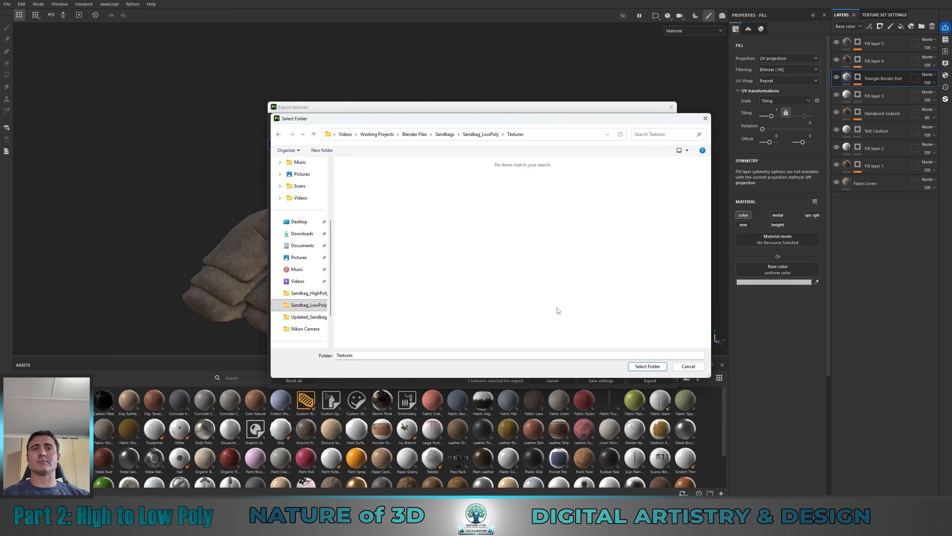
left_click(651, 367)
Step: Set the export file type to png with a 16-bit depth
left_click(493, 183)
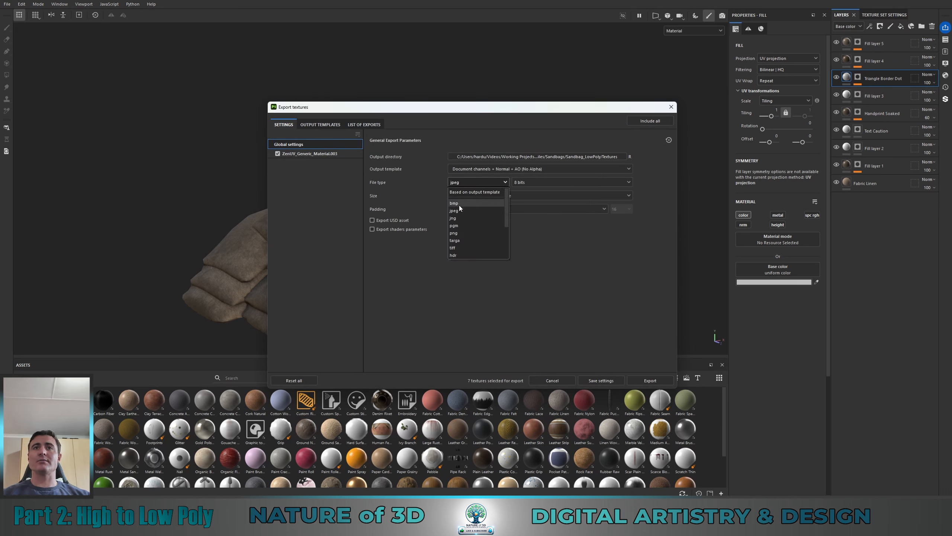
left_click(457, 234)
left_click(531, 184)
left_click(529, 206)
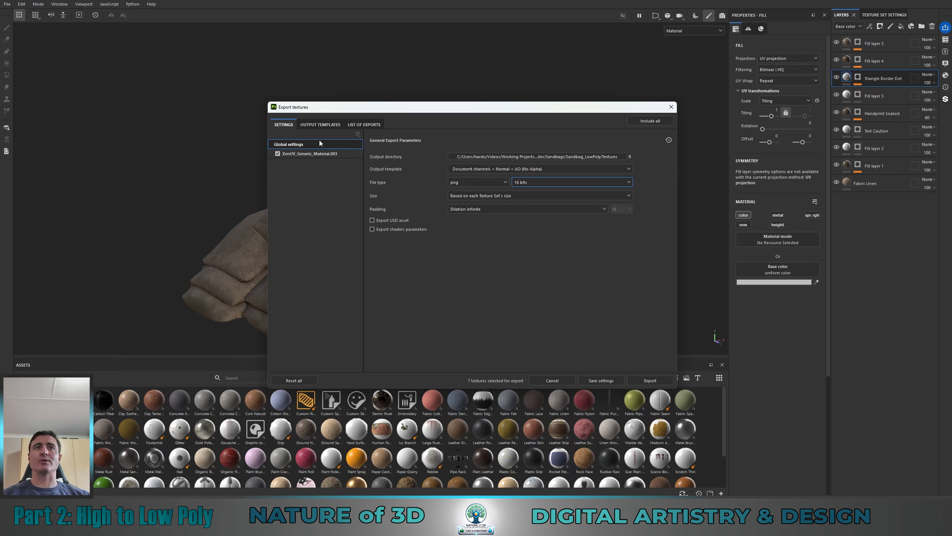
Step: Check the output templates and the list of exports, and export the textures
left_click(323, 125)
left_click(363, 124)
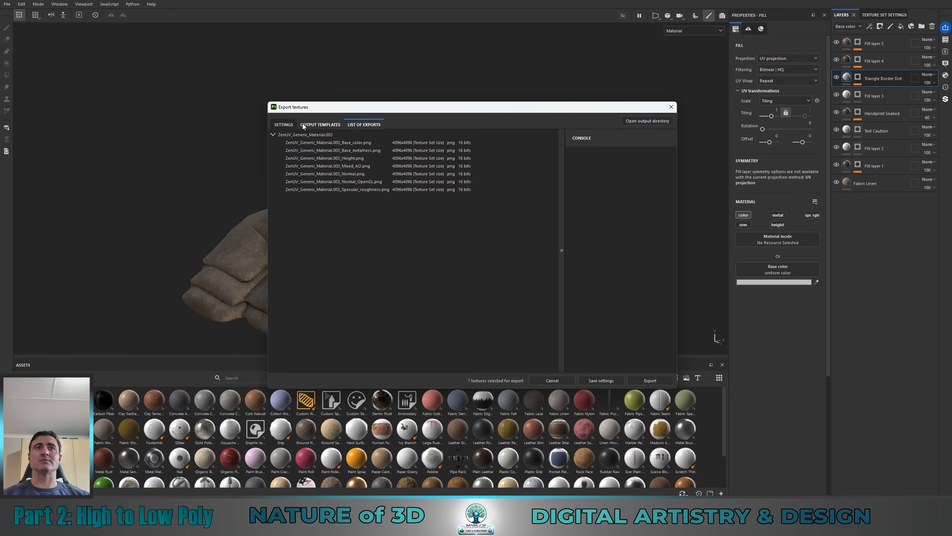
left_click(282, 124)
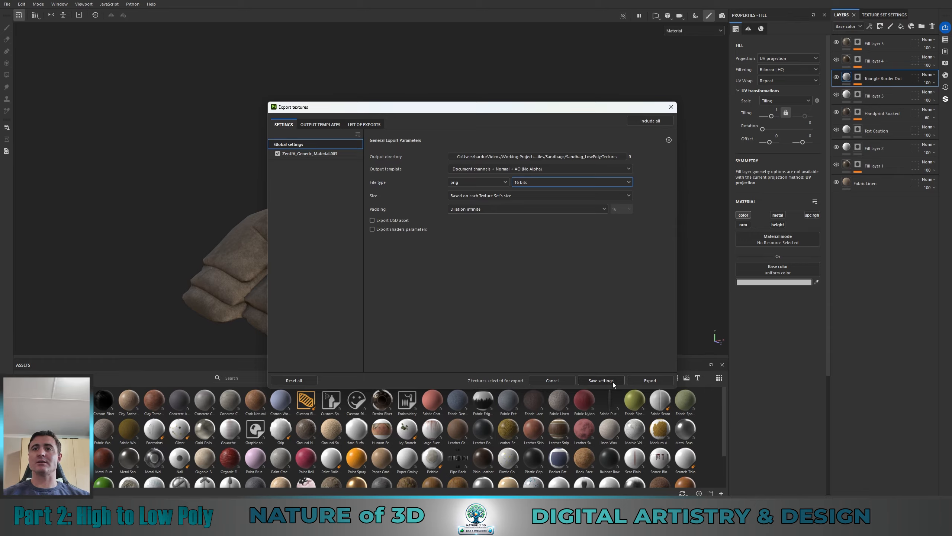
left_click(651, 380)
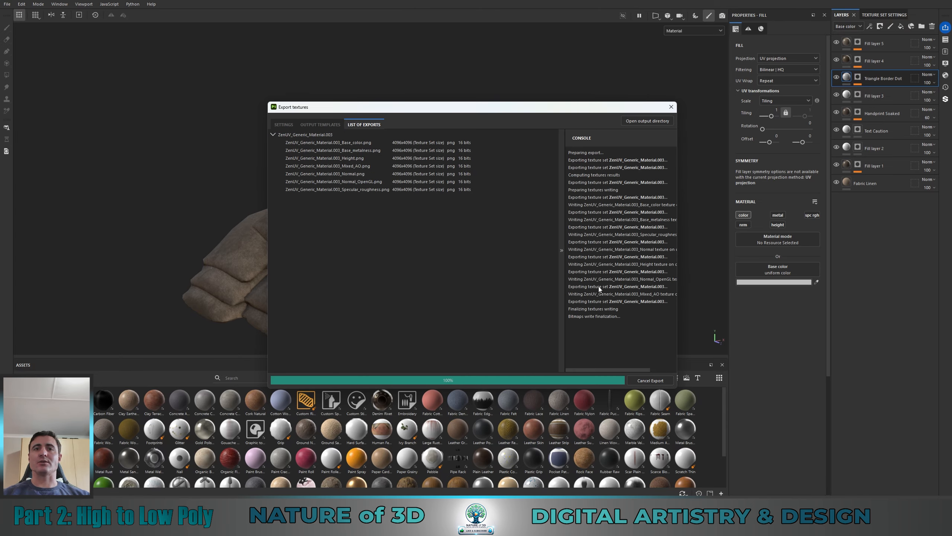